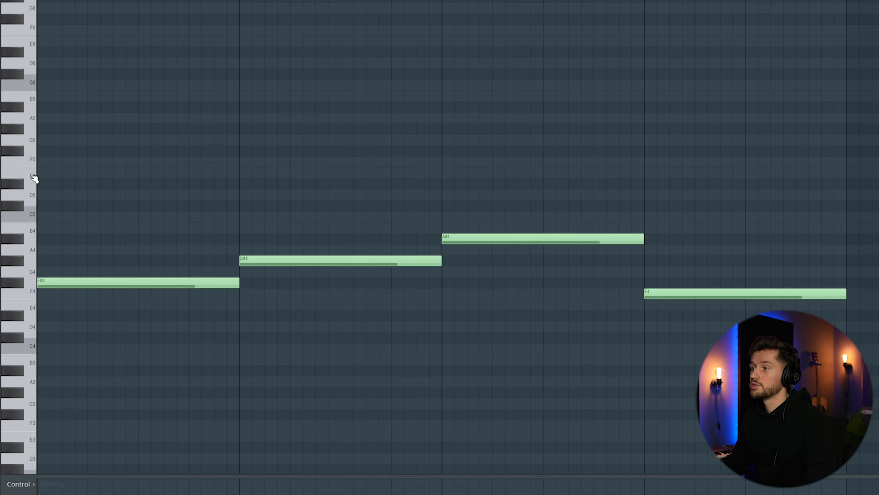
Copy the four root notes up to C#5, D#5, F5 and C5, raise the last copy to F5, and play the result.
{"action": "left_click_drag", "start_coordinate": [33, 161], "coordinate": [35, 341]}
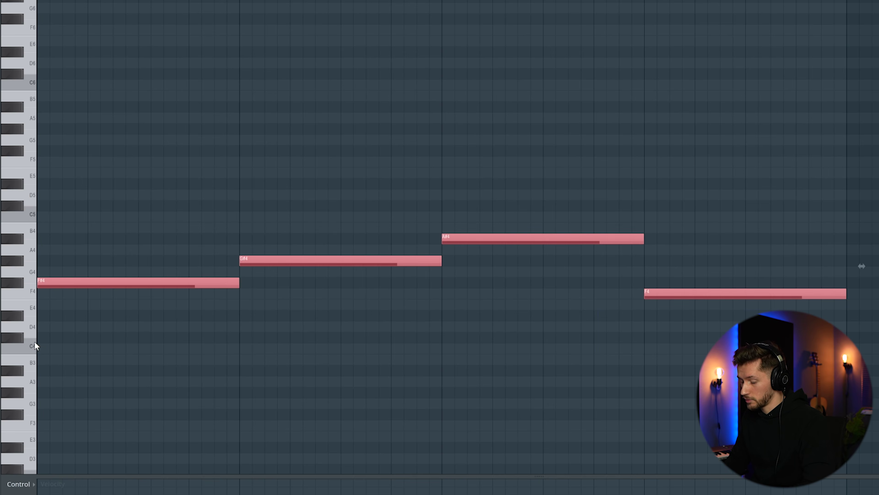
{"action": "key", "text": "ctrl+v"}
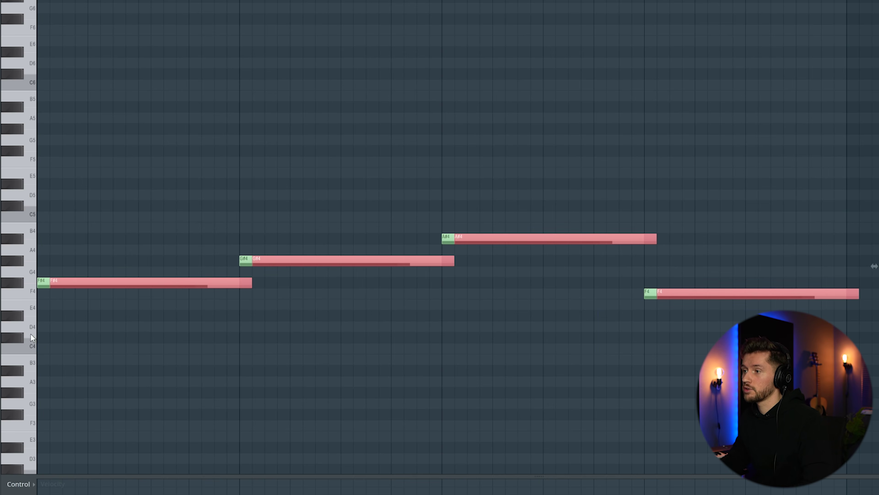
{"action": "left_click_drag", "start_coordinate": [64, 279], "coordinate": [9, 209]}
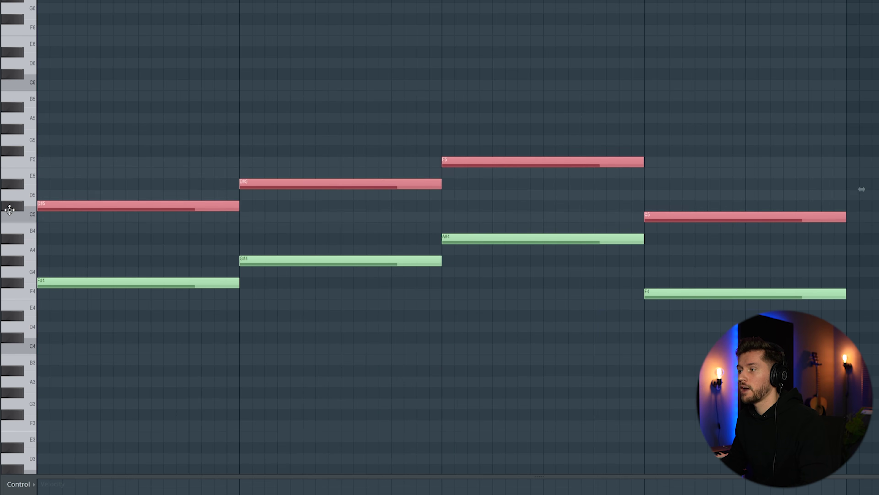
{"action": "left_click", "coordinate": [332, 106]}
{"action": "left_click_drag", "start_coordinate": [664, 218], "coordinate": [666, 164]}
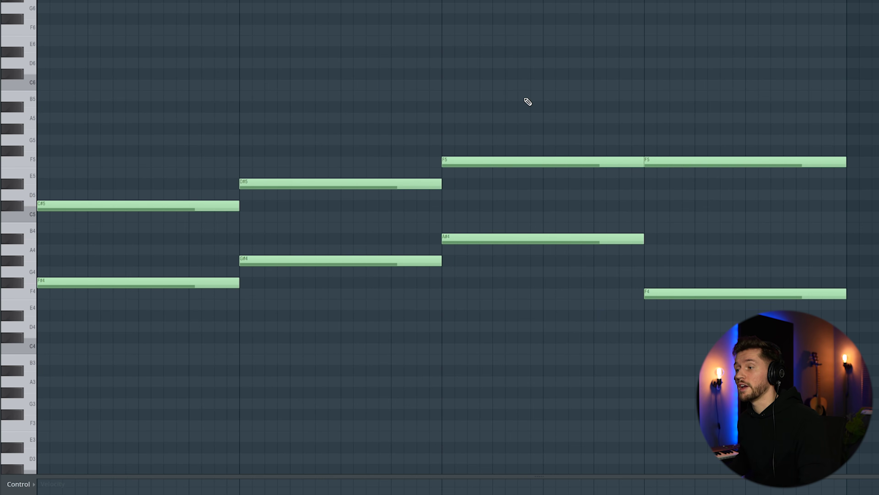
{"action": "key", "text": "space"}
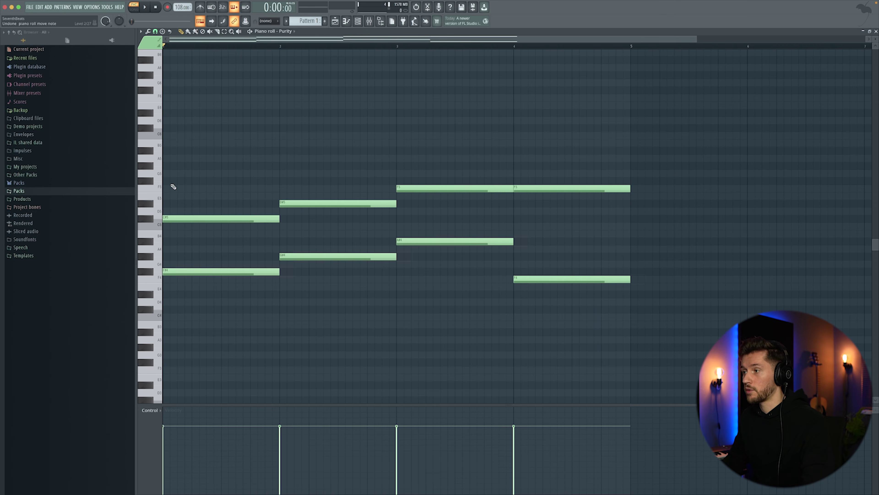
Build the upper chord layers, copying the roots to A#5, C6, C#6 and C6 as the top voice, and play back the progression.
{"action": "left_click_drag", "start_coordinate": [532, 180], "coordinate": [533, 164]}
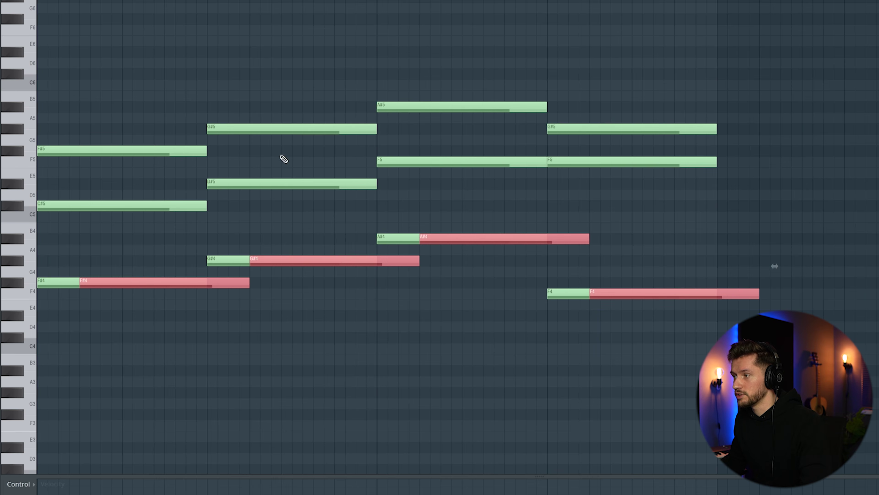
{"action": "left_click_drag", "start_coordinate": [138, 280], "coordinate": [39, 110]}
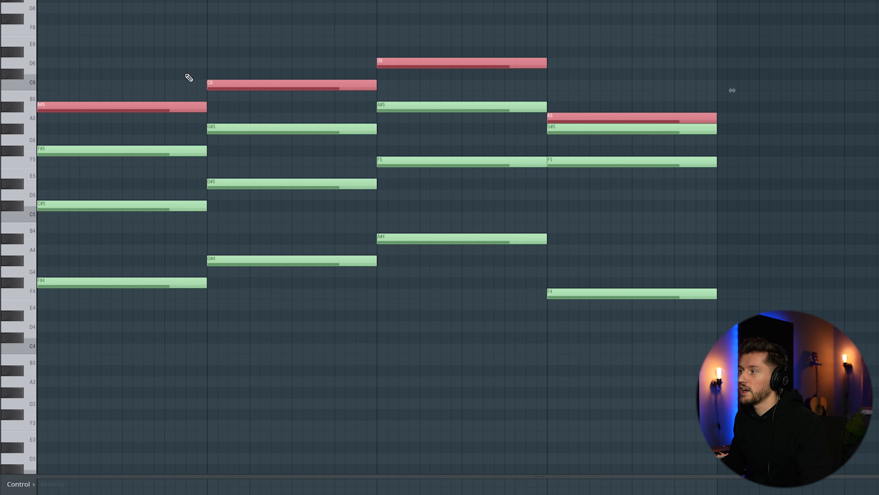
{"action": "key", "text": "ctrl+d"}
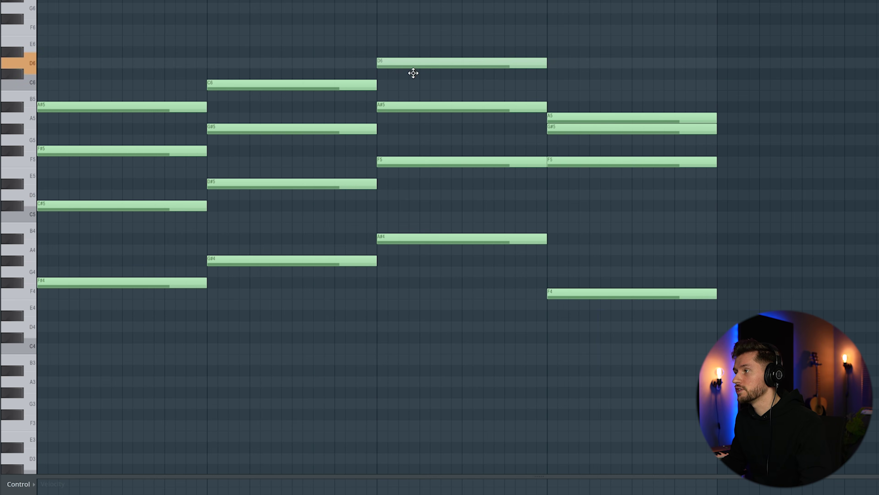
{"action": "left_click_drag", "start_coordinate": [413, 73], "coordinate": [414, 78]}
{"action": "left_click_drag", "start_coordinate": [579, 121], "coordinate": [575, 82]}
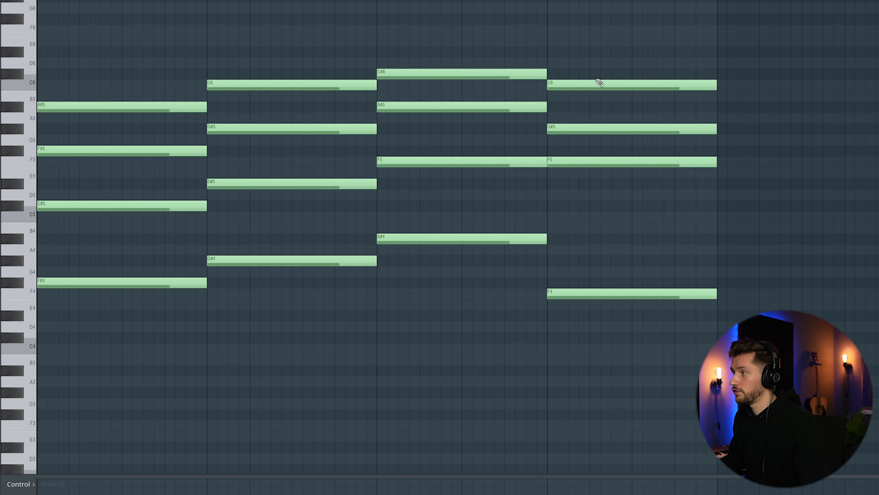
{"action": "key", "text": "space"}
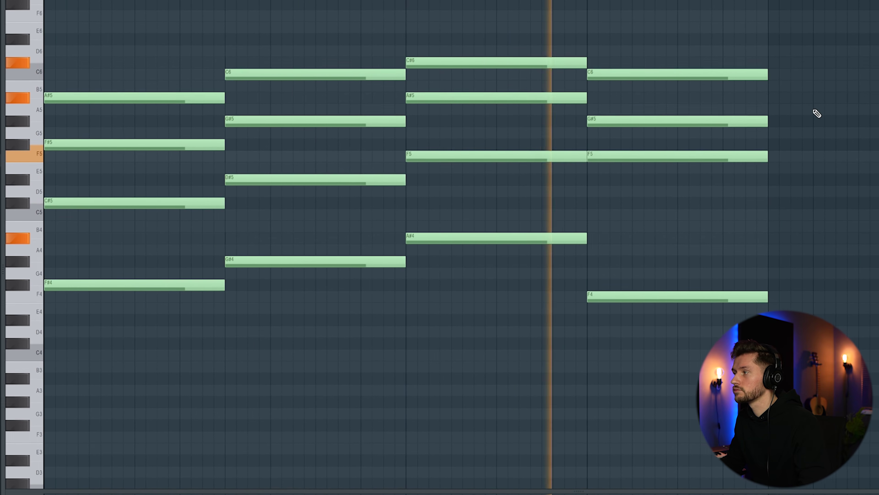
{"action": "key", "text": "space"}
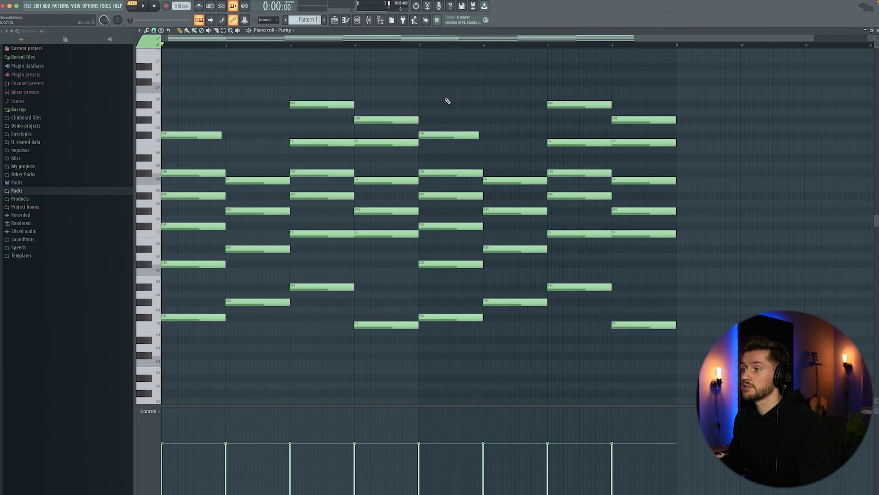
{"action": "key", "text": "space"}
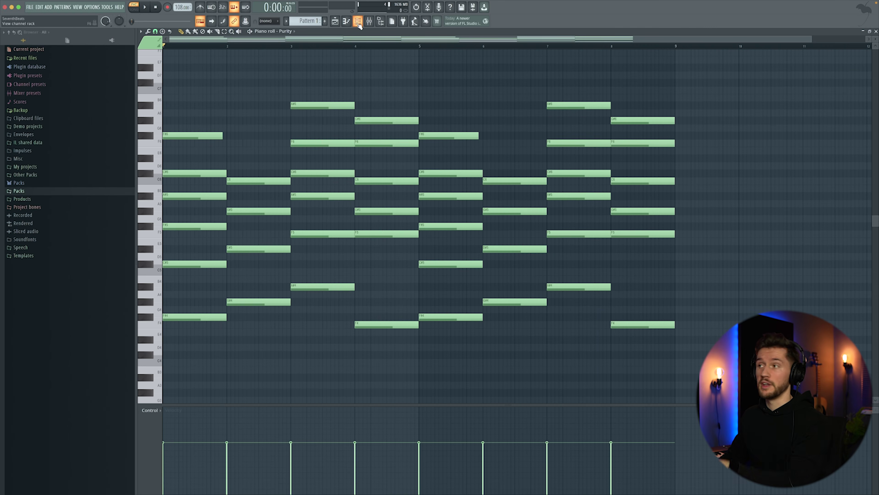
Insert a new Omnisphere instrument channel from the channel rack.
{"action": "left_click", "coordinate": [359, 21]}
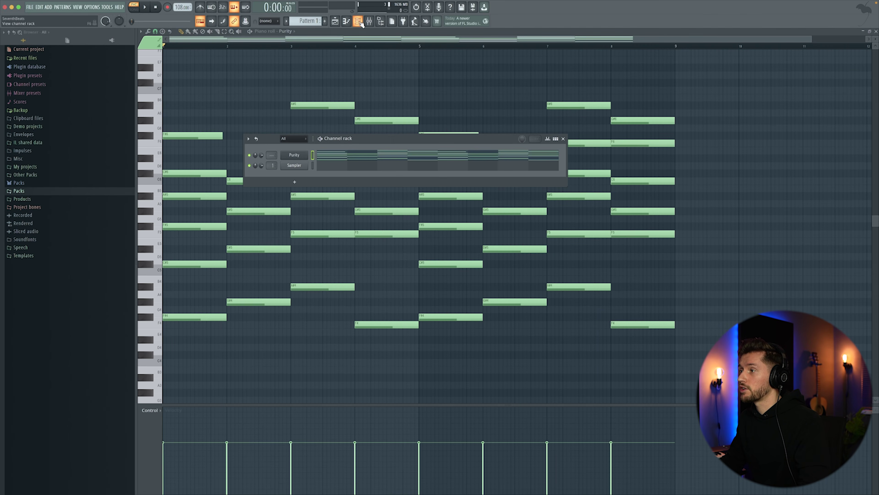
{"action": "left_click_drag", "start_coordinate": [346, 138], "coordinate": [334, 195]}
{"action": "right_click", "coordinate": [294, 210]}
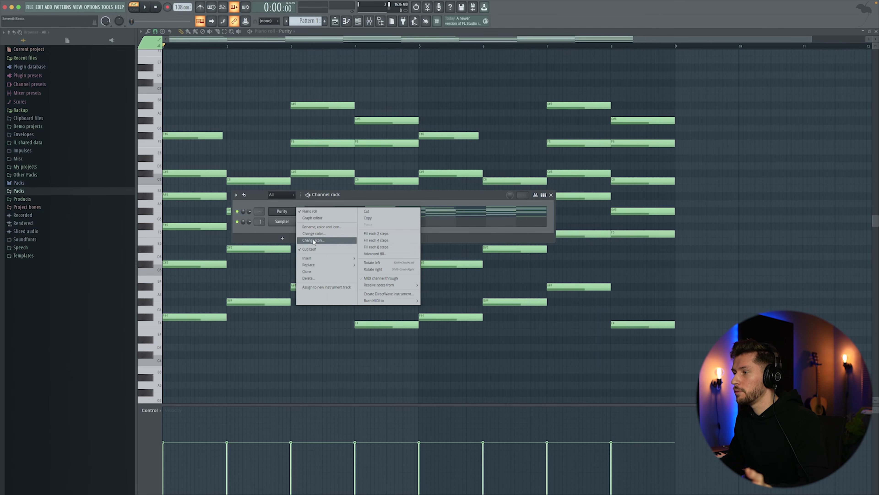
{"action": "mouse_move", "coordinate": [318, 260]}
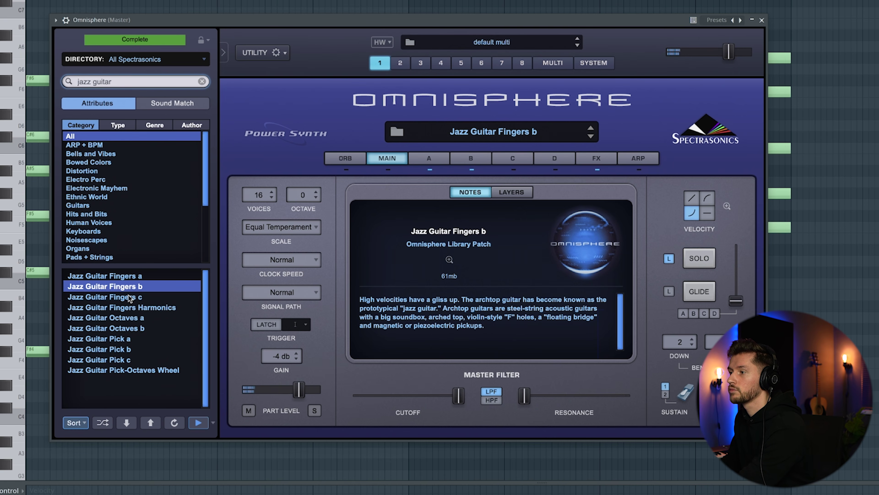
Load the Jazz Guitar Fingers c patch with layer B disabled and layer A's timbre raised, and close the instrument window.
{"action": "left_click", "coordinate": [130, 297]}
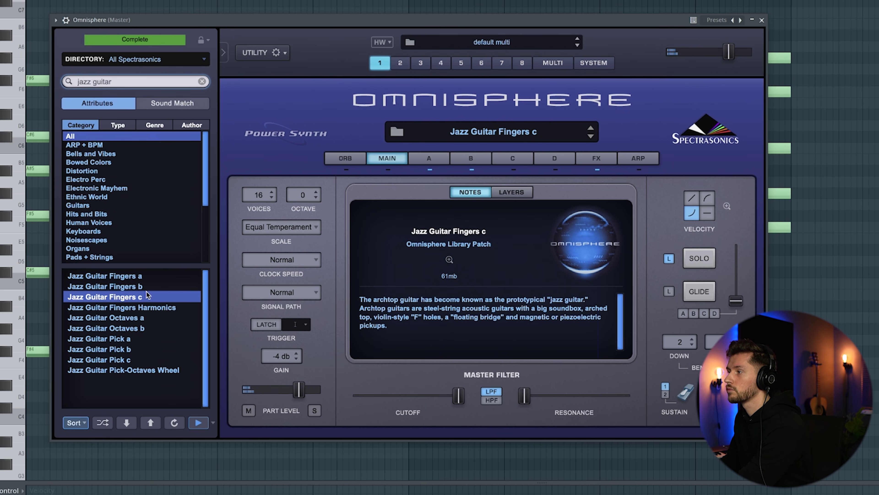
{"action": "left_click", "coordinate": [435, 158]}
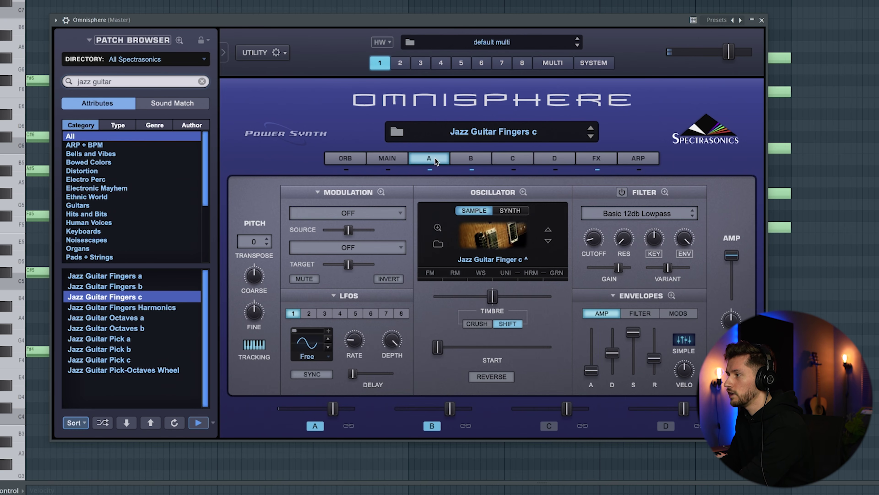
{"action": "left_click", "coordinate": [474, 160]}
{"action": "left_click", "coordinate": [472, 169]}
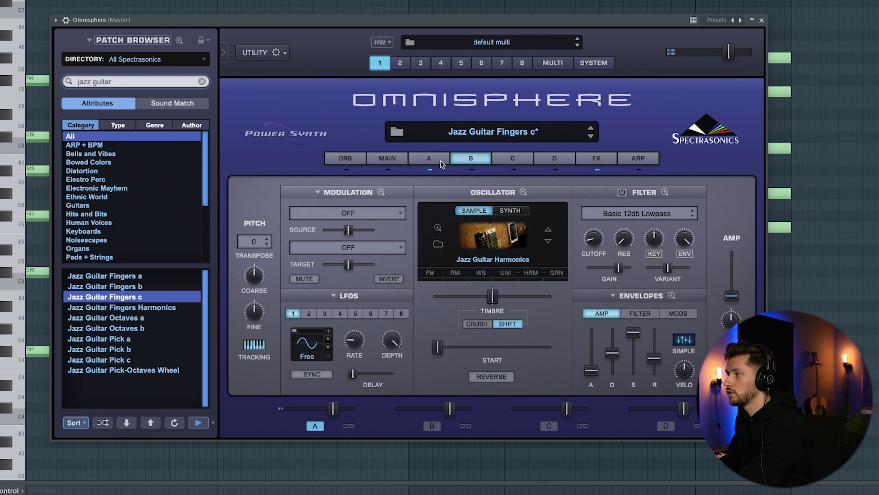
{"action": "left_click_drag", "start_coordinate": [493, 298], "coordinate": [521, 300]}
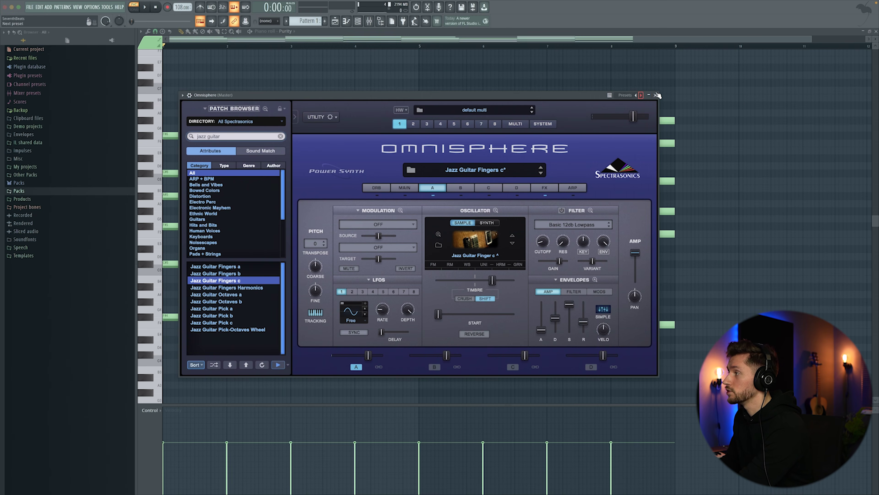
{"action": "left_click", "coordinate": [657, 95]}
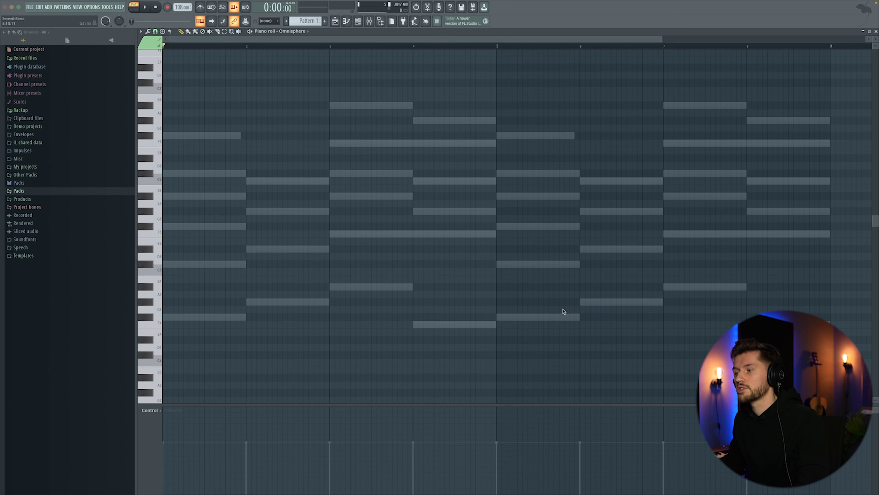
Place short guitar melody notes C#5, G#5, C#6, F6 and D#6 across bar one and play them back.
{"action": "left_click", "coordinate": [150, 266]}
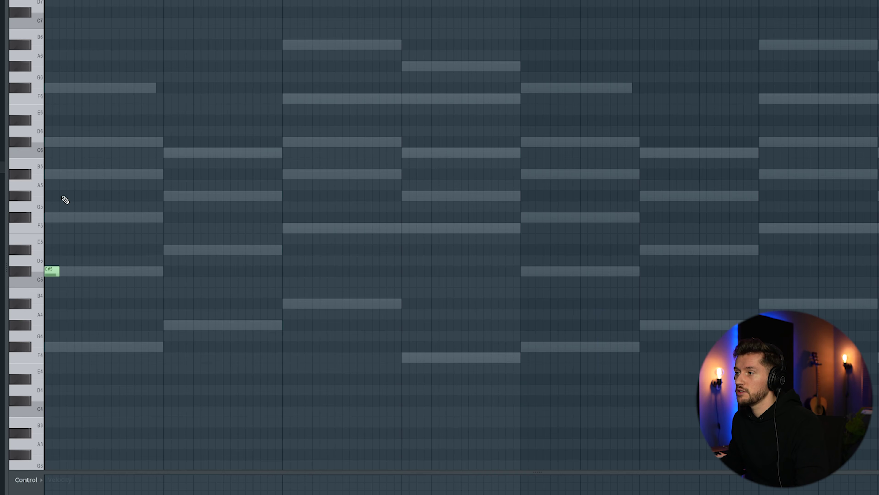
{"action": "key", "text": "space"}
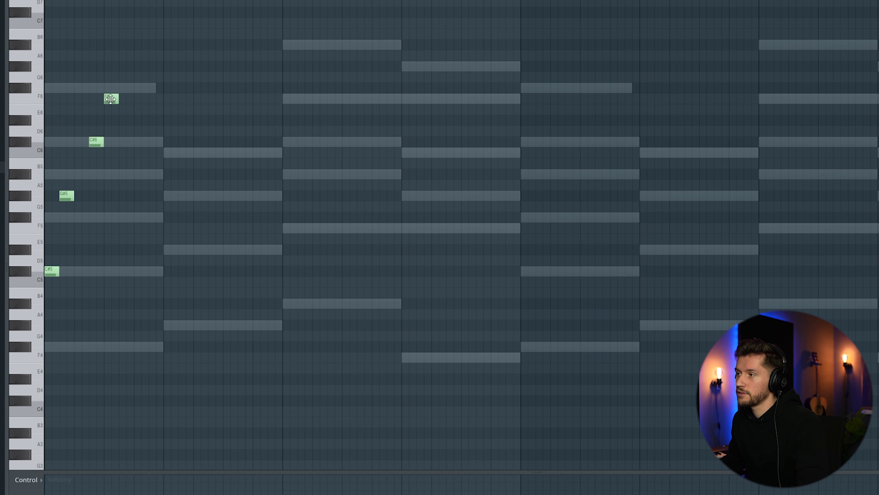
{"action": "left_click", "coordinate": [136, 121]}
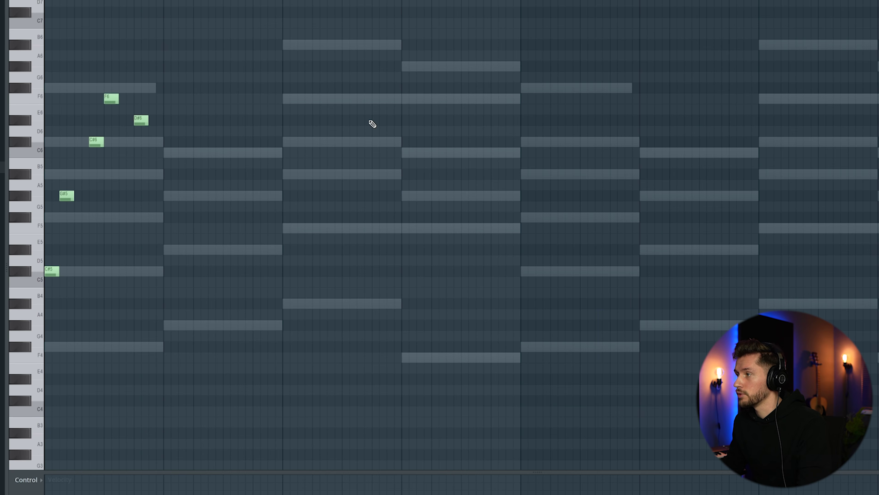
{"action": "key", "text": "space"}
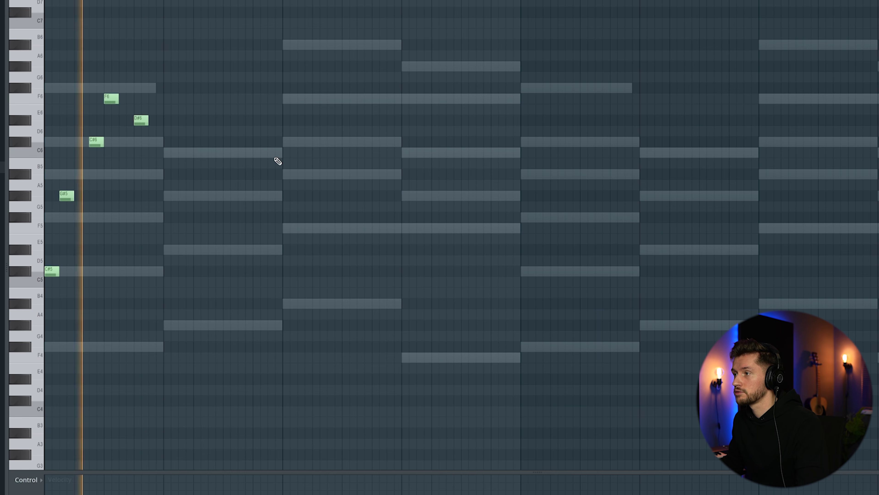
{"action": "key", "text": "space"}
Begin bar two's melody with short descending notes C6, A#5 and G#5, and listen to the phrase.
{"action": "left_click", "coordinate": [167, 152]}
{"action": "left_click", "coordinate": [178, 172]}
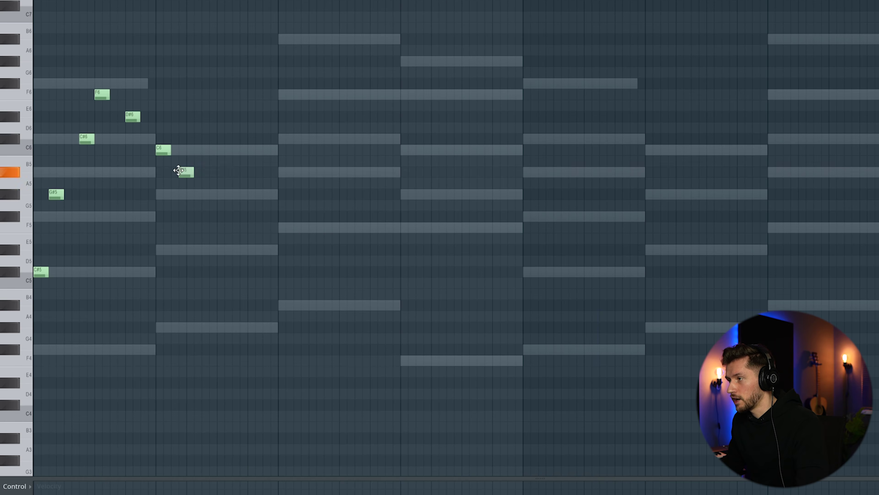
{"action": "left_click", "coordinate": [201, 195]}
{"action": "key", "text": "space"}
{"action": "left_click_drag", "start_coordinate": [186, 171], "coordinate": [186, 195]}
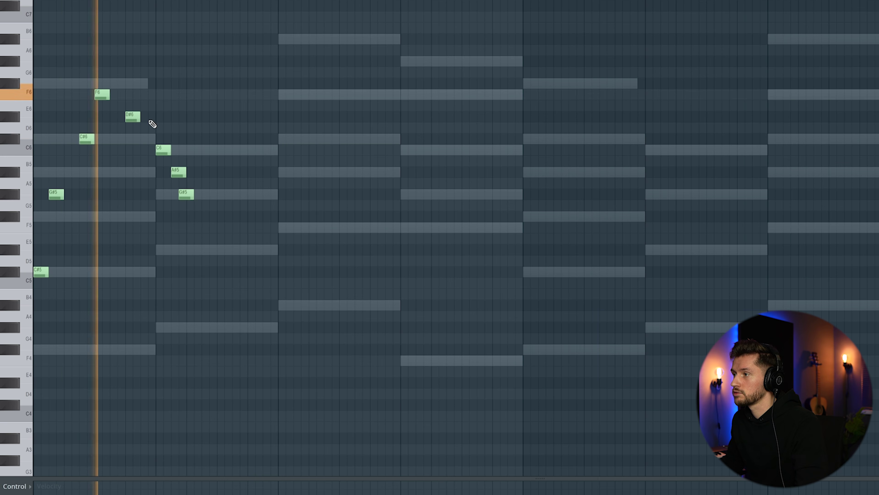
{"action": "key", "text": "space"}
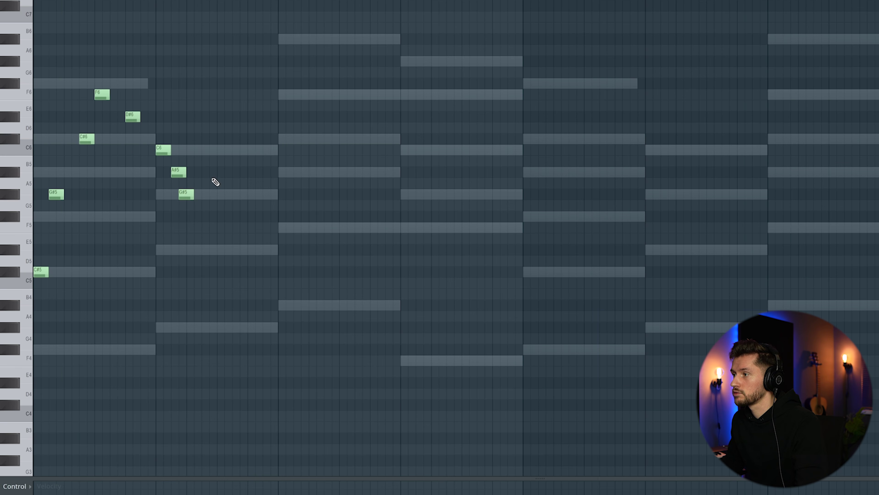
Continue bar two with A#5, D#6, C6, G#5 and A#5, and add a G#5 at the end of bar one.
{"action": "left_click", "coordinate": [217, 117]}
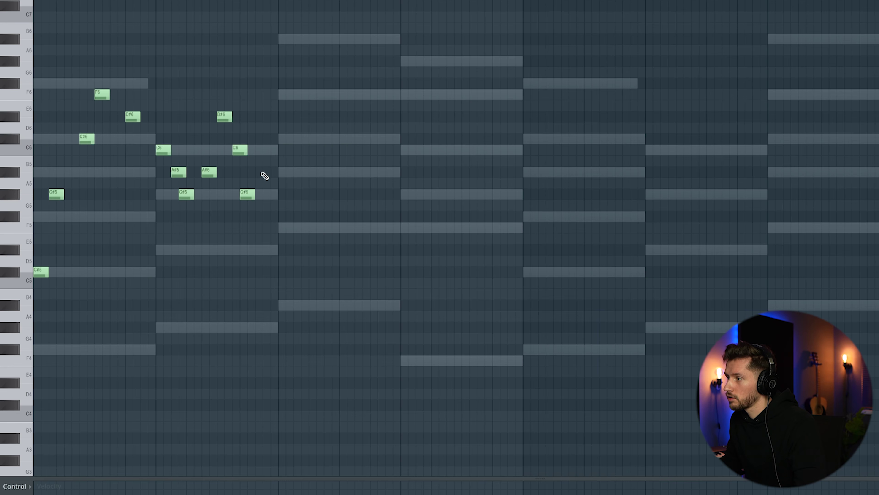
{"action": "key", "text": "space"}
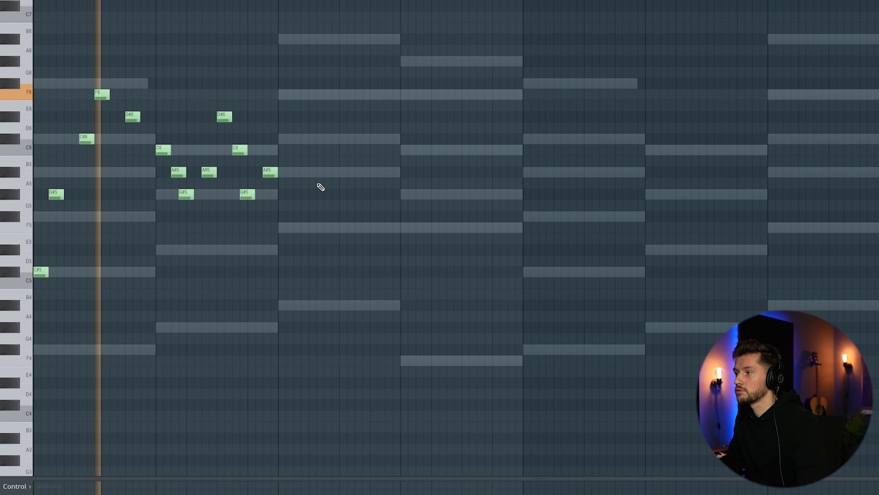
{"action": "key", "text": "space"}
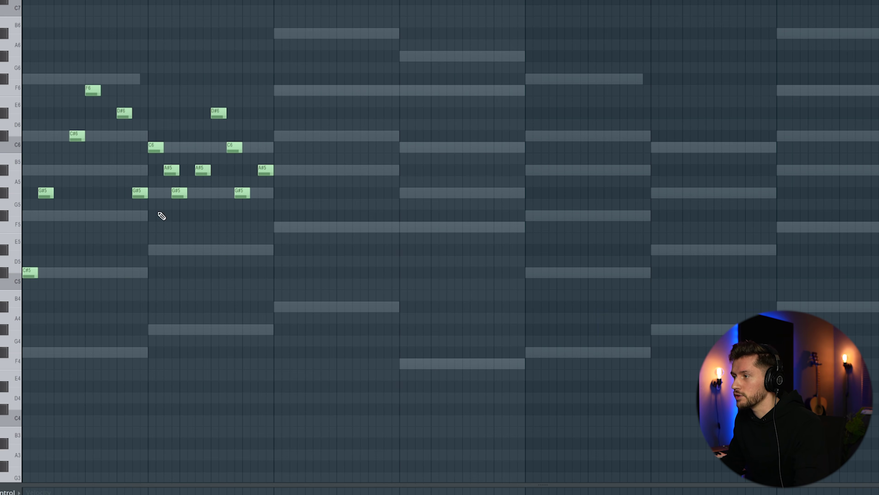
Lower the A#5 in the middle of bar two to G#5 and play the two-bar melody.
{"action": "left_click_drag", "start_coordinate": [201, 174], "coordinate": [201, 197]}
{"action": "key", "text": "space"}
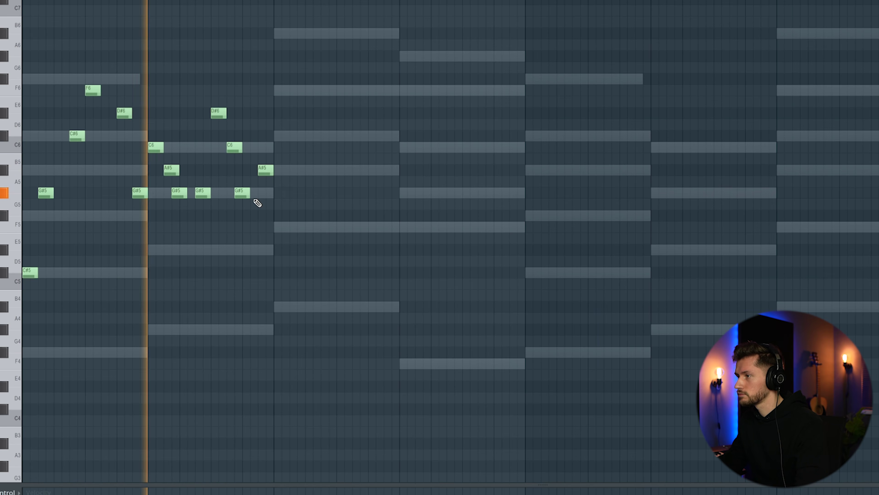
{"action": "key", "text": "space"}
Duplicate the two-bar melody into bars three and four and clear the note selection.
{"action": "key", "text": "ctrl+b"}
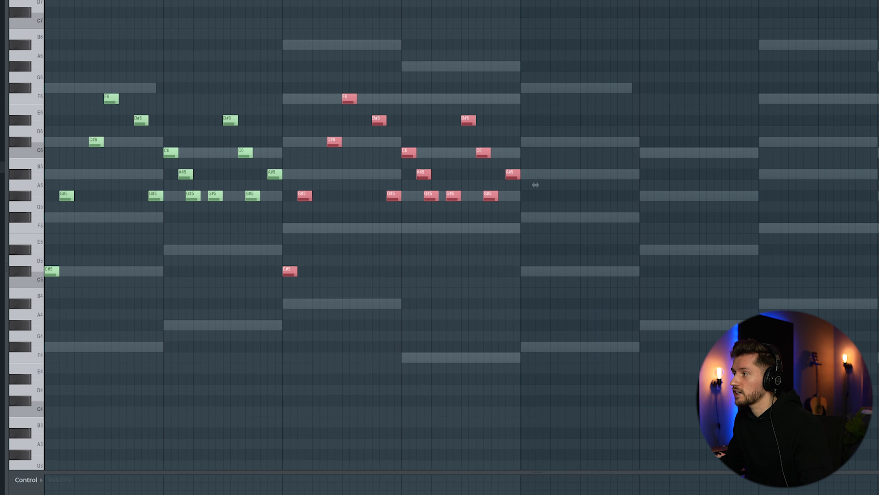
{"action": "left_click_drag", "start_coordinate": [288, 83], "coordinate": [395, 308]}
{"action": "left_click", "coordinate": [535, 134]}
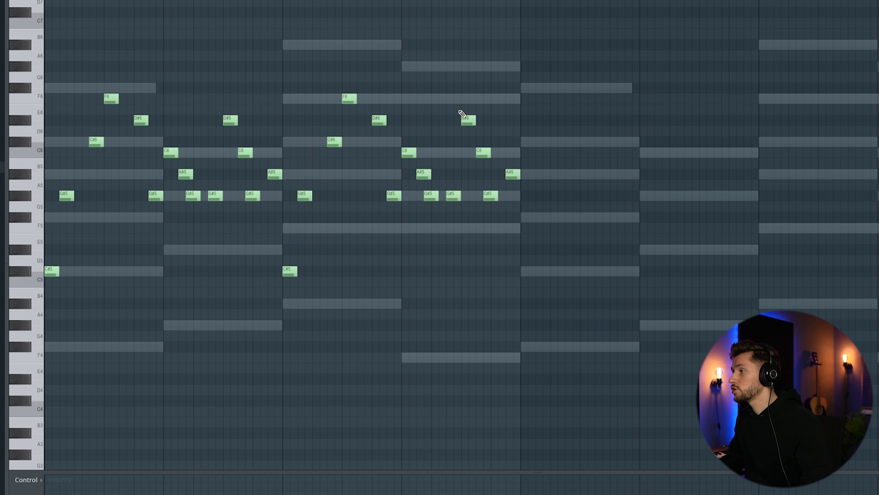
In bar four, lower the second C6 to A#5, trying the high D#6 at C#6 before returning it to D#6.
{"action": "left_click_drag", "start_coordinate": [468, 120], "coordinate": [470, 156]}
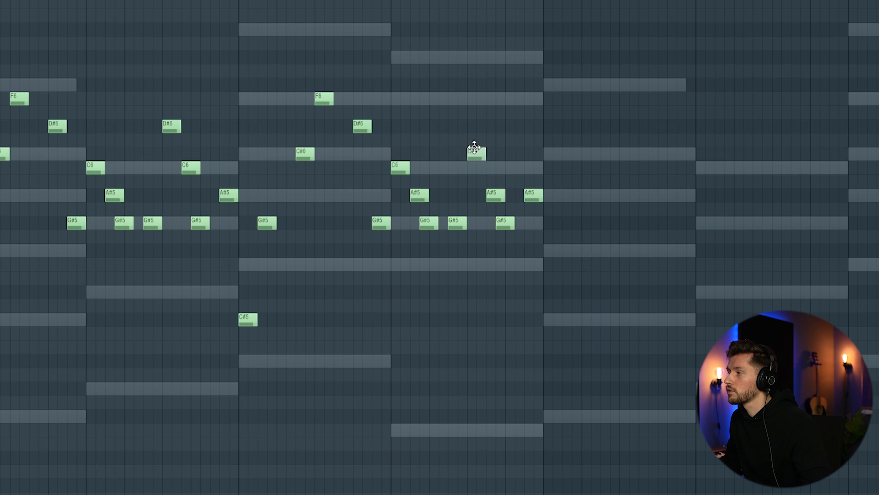
{"action": "mouse_move", "coordinate": [474, 147]}
{"action": "left_mouse_down"}
{"action": "mouse_move", "coordinate": [474, 106]}
{"action": "mouse_move", "coordinate": [473, 131]}
{"action": "left_mouse_up"}
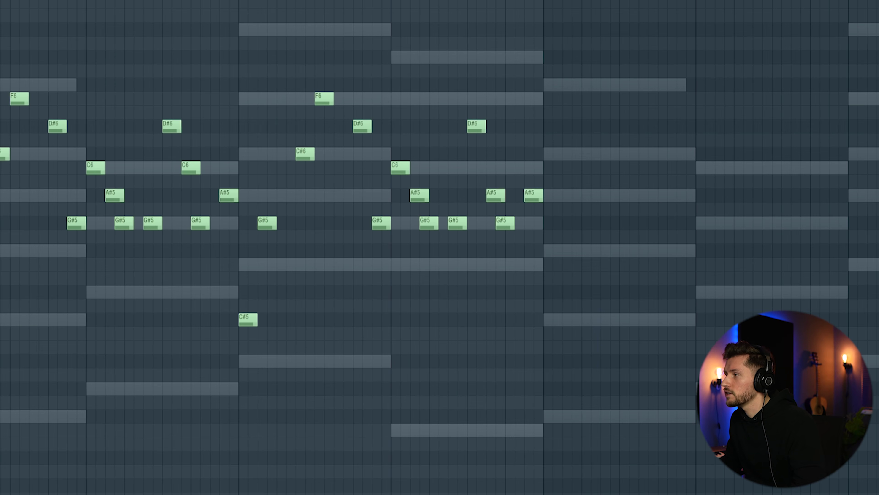
In bar four, raise the third G#5 to C6, lower the final A#5 to G#5, and play the melody.
{"action": "left_click_drag", "start_coordinate": [498, 223], "coordinate": [508, 167]}
{"action": "left_click_drag", "start_coordinate": [533, 195], "coordinate": [534, 235]}
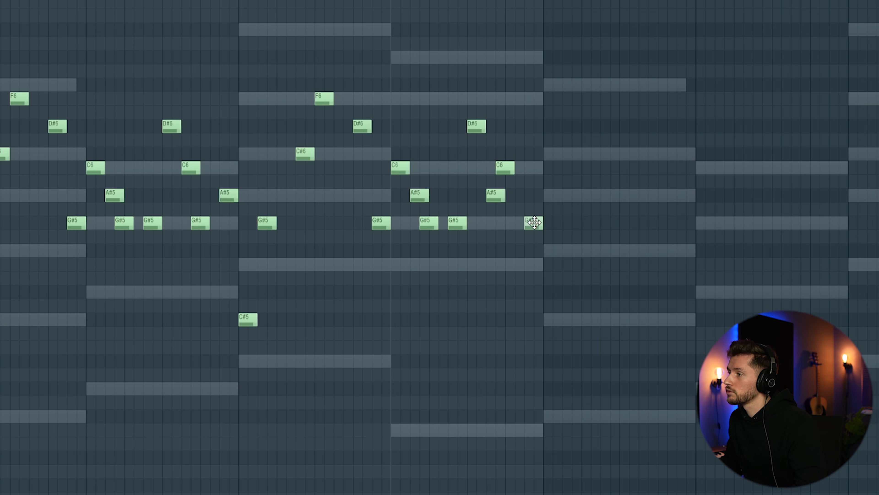
{"action": "key", "text": "space"}
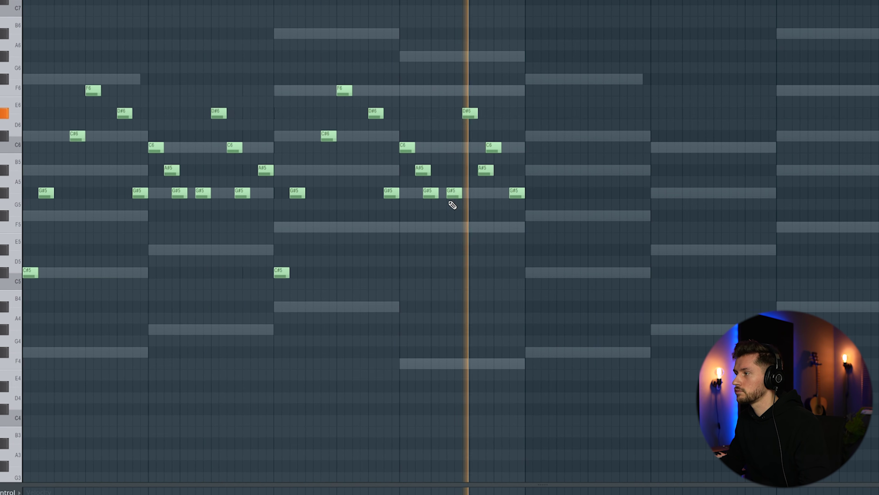
{"action": "key", "text": "space"}
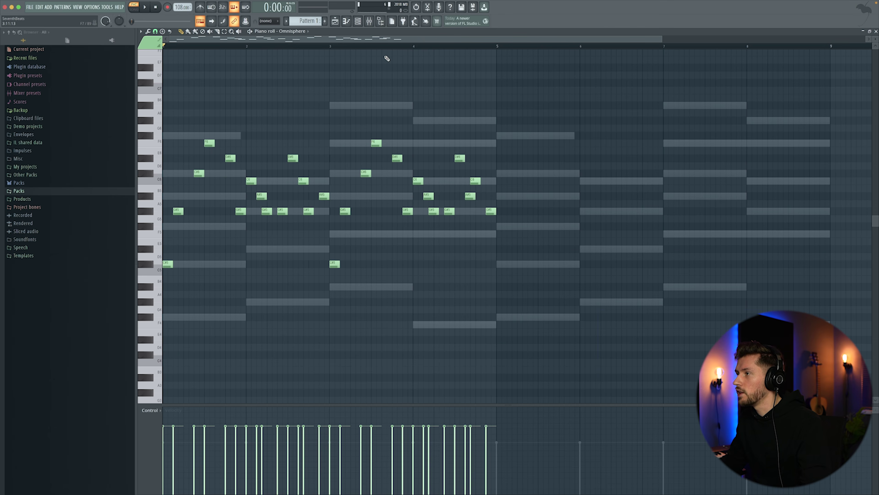
Raise the second G#5 in bar four to A#5 and play the melody from bar three.
{"action": "left_click", "coordinate": [332, 46]}
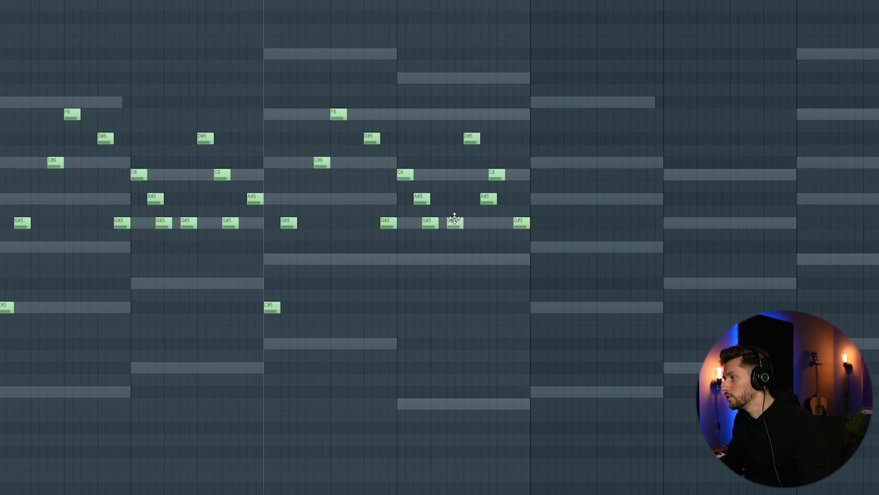
{"action": "left_click_drag", "start_coordinate": [450, 214], "coordinate": [449, 199]}
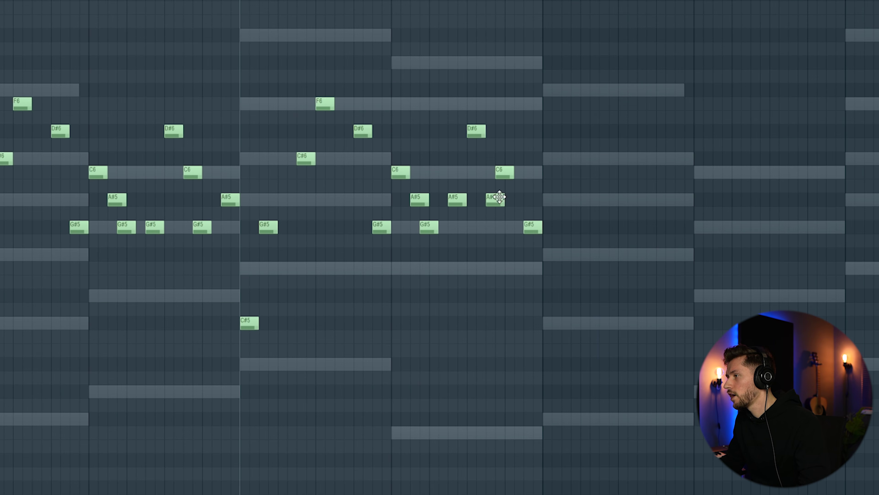
{"action": "key", "text": "space"}
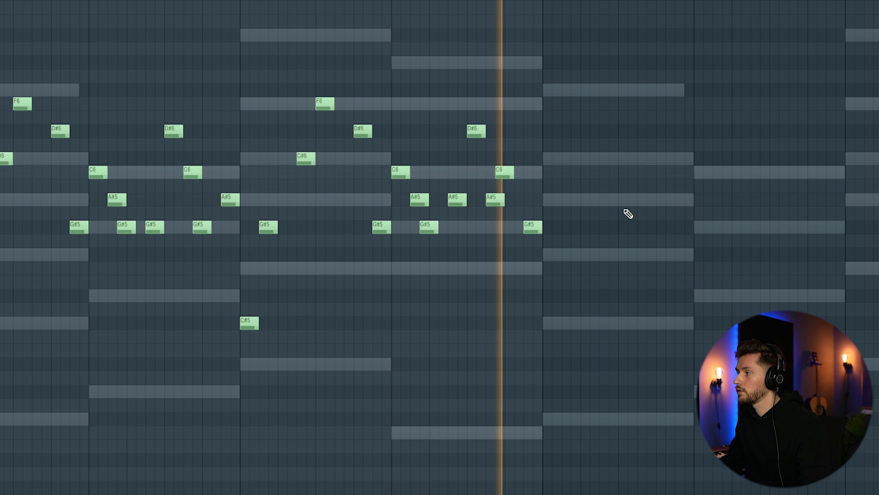
{"action": "key", "text": "space"}
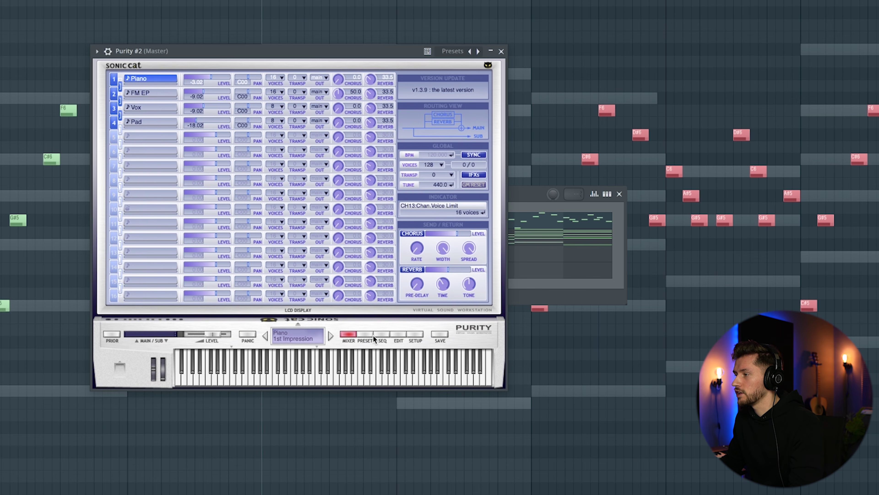
Load a preset from the Guitar & Plucked category in Purity #2 and close the plugin.
{"action": "left_click", "coordinate": [369, 333]}
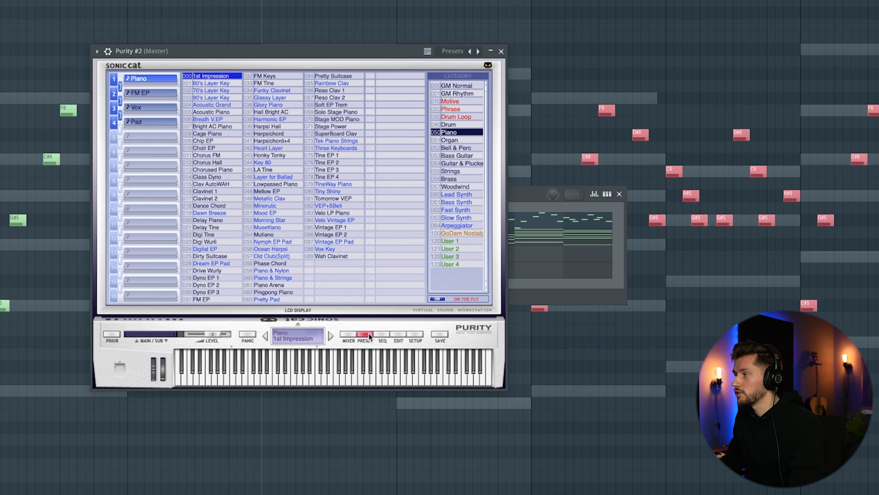
{"action": "left_click", "coordinate": [467, 163]}
{"action": "left_click", "coordinate": [267, 155]}
{"action": "left_click", "coordinate": [502, 51]}
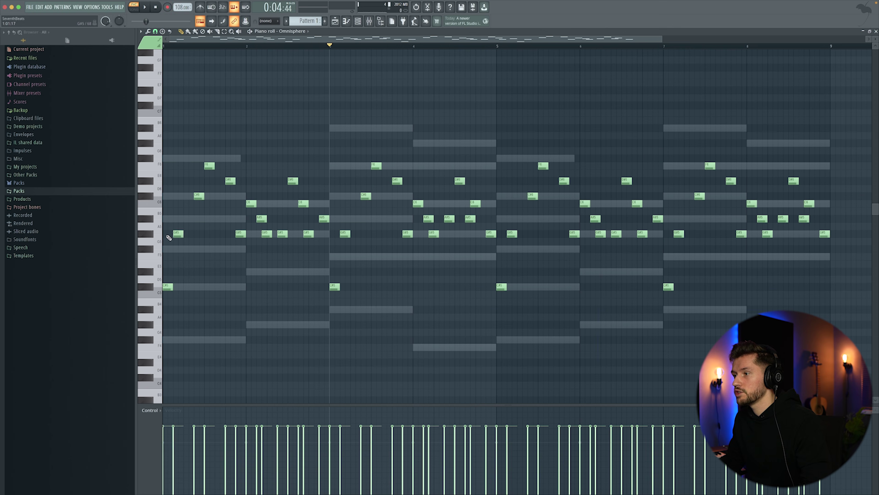
Layer the melody's opening C#5 and G#5 notes on Purity #2 in bars one, three, five and seven, and play the pattern.
{"action": "left_click_drag", "start_coordinate": [165, 229], "coordinate": [193, 296]}
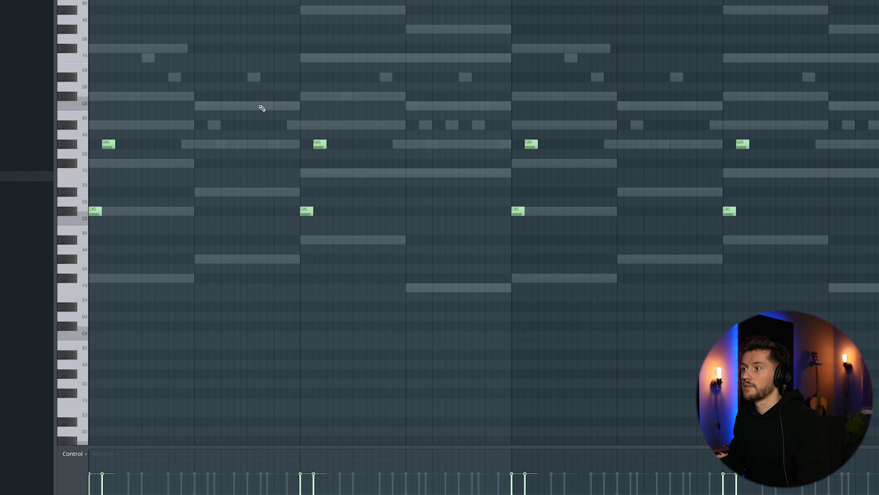
{"action": "key", "text": "space"}
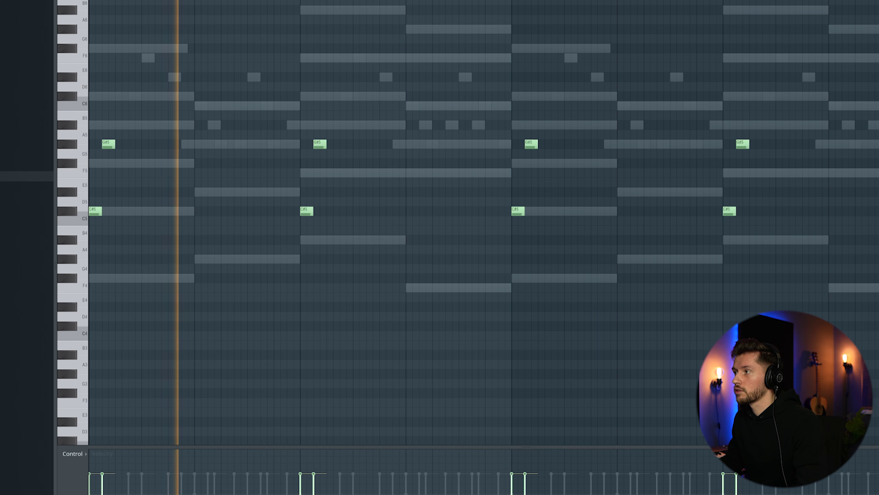
{"action": "key", "text": "F6"}
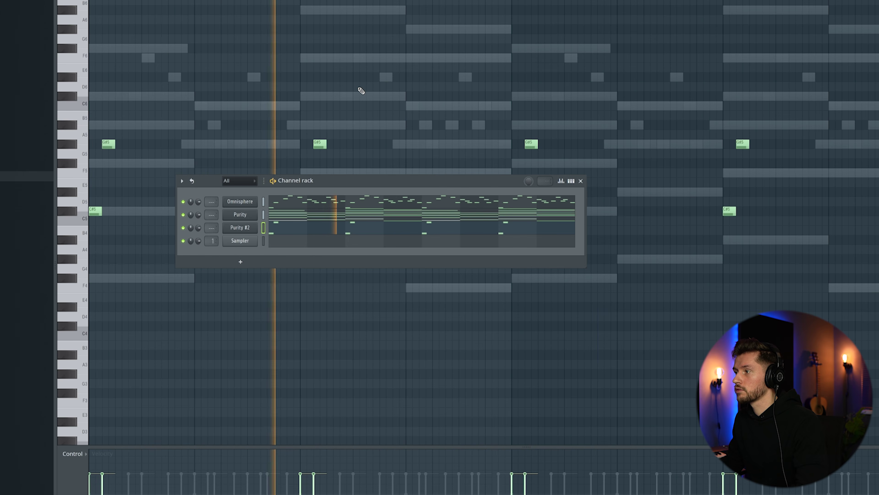
{"action": "key", "text": "space"}
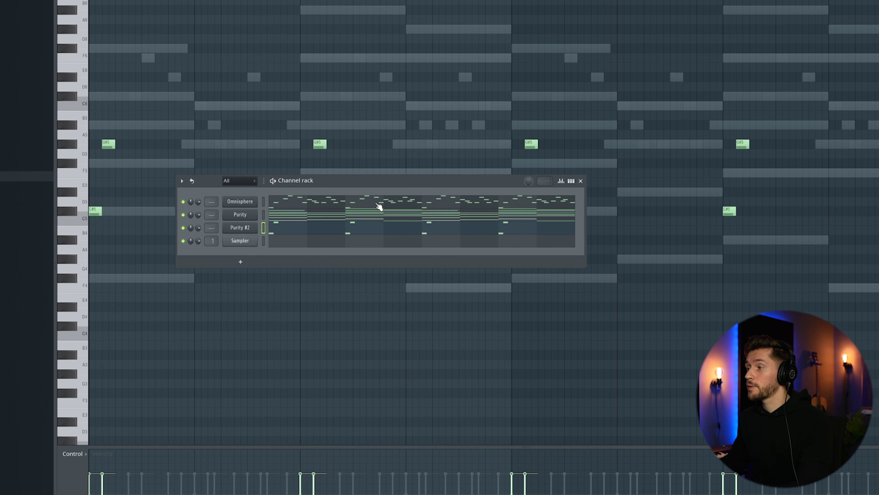
Insert a Serum channel and load the PL Totem [7S] preset from the Pluck category.
{"action": "right_click", "coordinate": [255, 241]}
{"action": "mouse_move", "coordinate": [288, 310]}
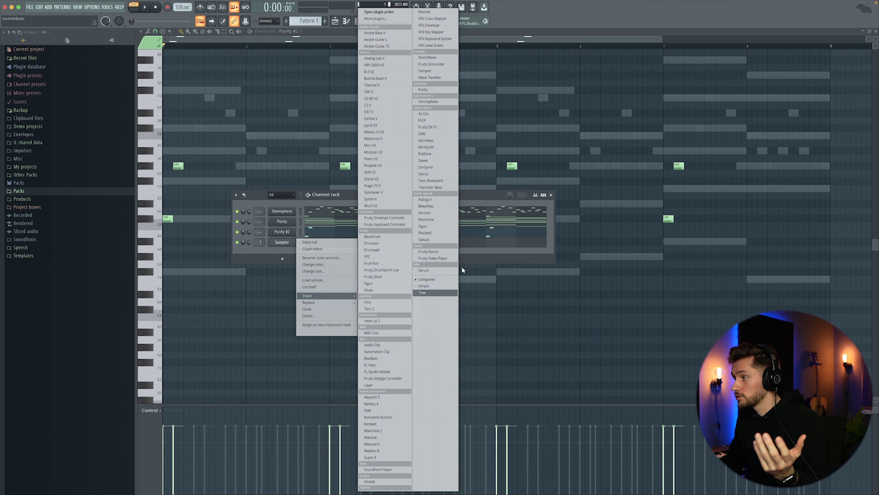
{"action": "left_click", "coordinate": [424, 270]}
{"action": "left_click", "coordinate": [449, 105]}
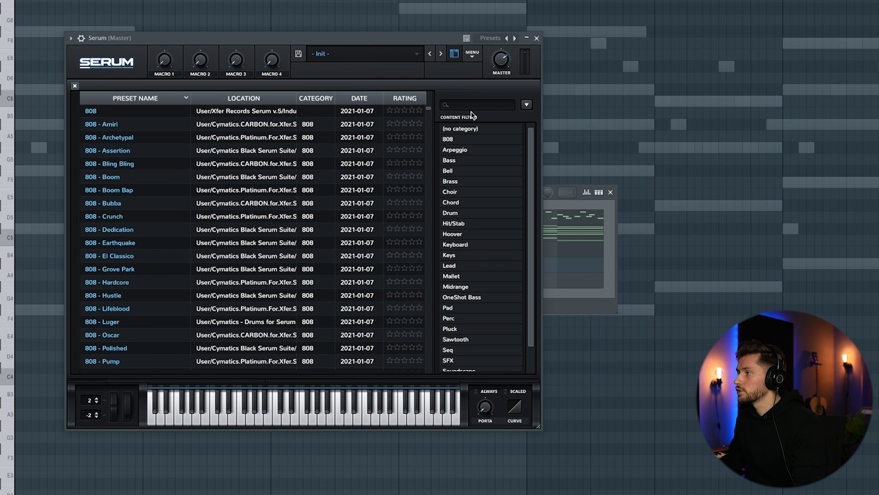
{"action": "left_click", "coordinate": [459, 327]}
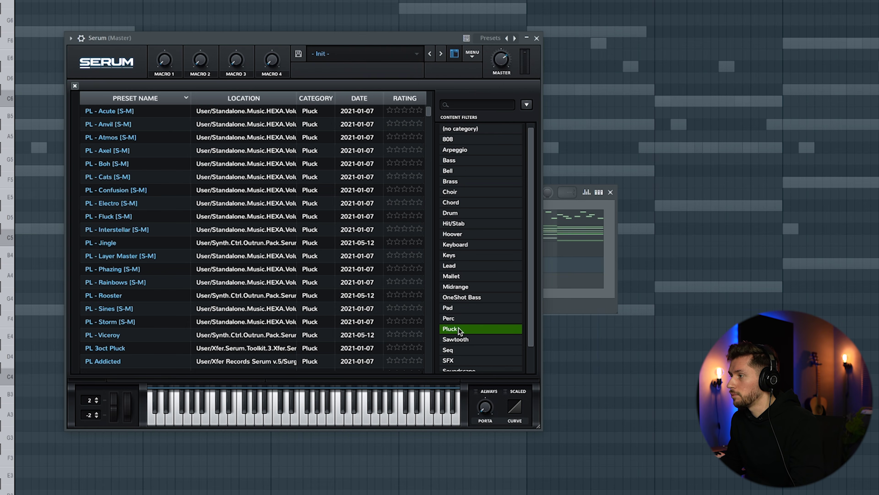
{"action": "scroll", "coordinate": [257, 233], "scroll_direction": "down", "scroll_amount": 15}
{"action": "left_click", "coordinate": [257, 234]}
{"action": "left_click", "coordinate": [126, 247]}
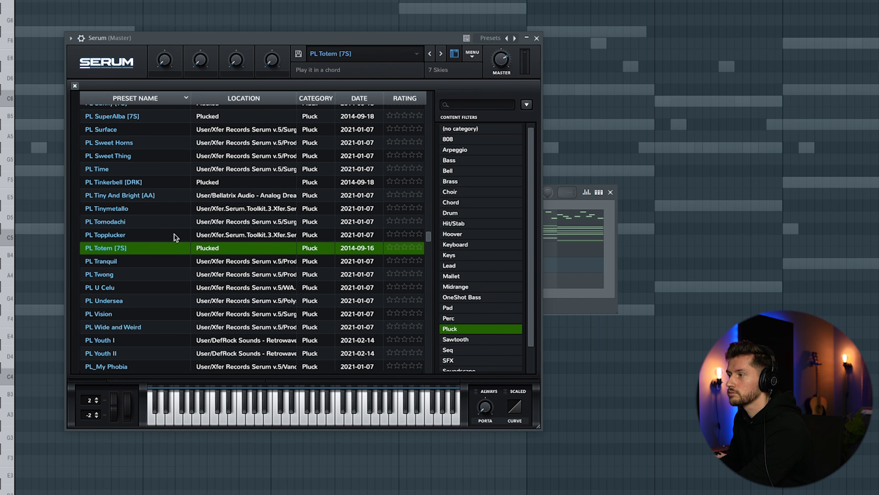
Turn off the delay in the effects of Serum's PL Totem [7S] preset.
{"action": "left_click", "coordinate": [457, 55]}
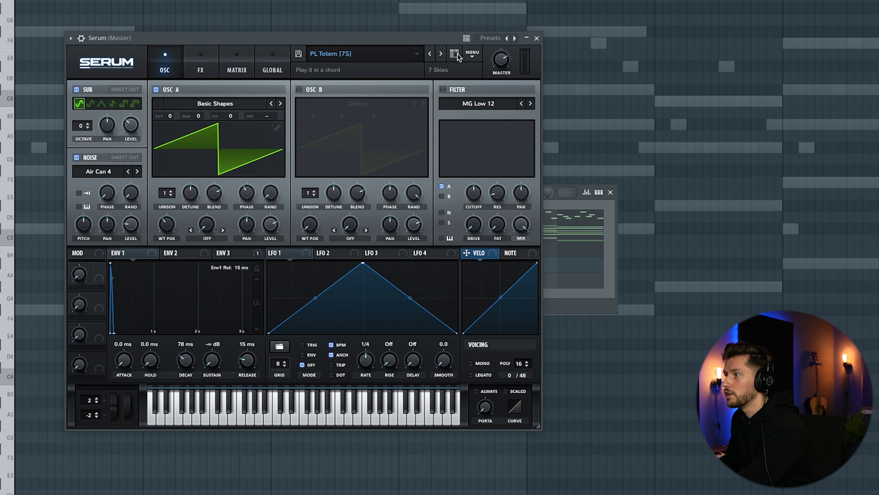
{"action": "left_click", "coordinate": [208, 71]}
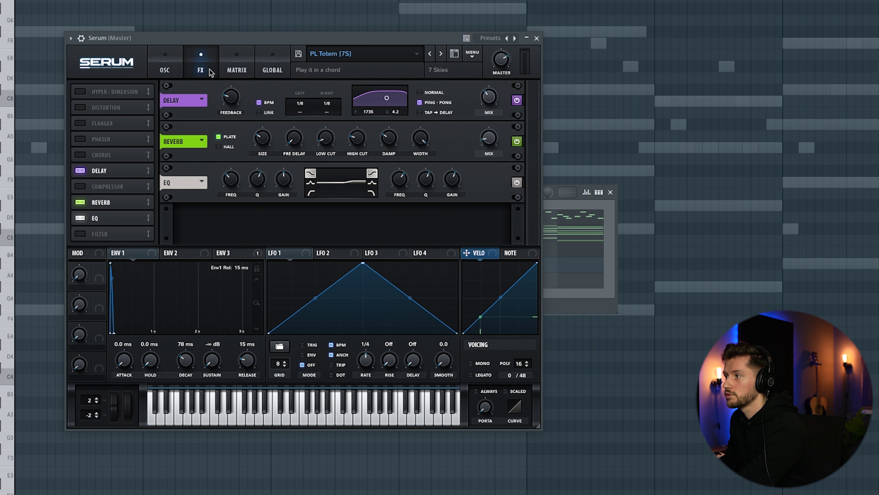
{"action": "left_click", "coordinate": [78, 173]}
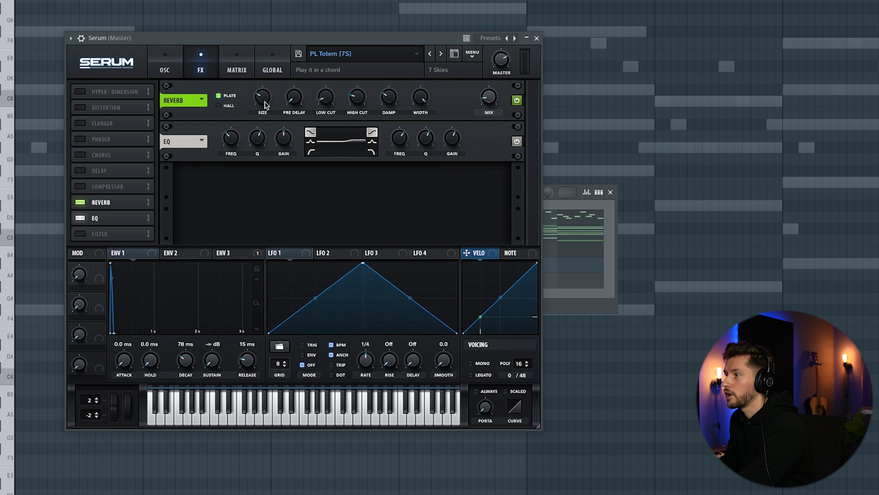
{"action": "mouse_move", "coordinate": [272, 101]}
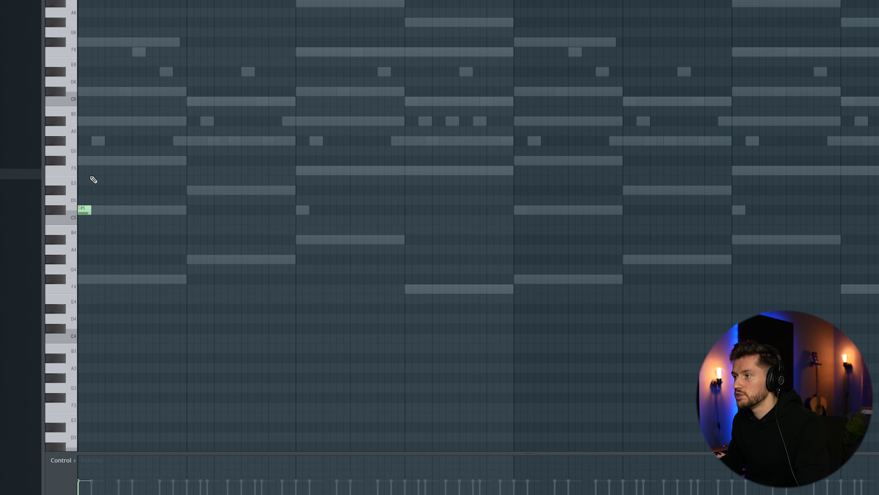
Draw Serum octave pairs C#5–C#6 in bar one, D#5–D#6 in bar two and F5–F6 in bar three, and copy the last pair into bar four.
{"action": "key", "text": "space"}
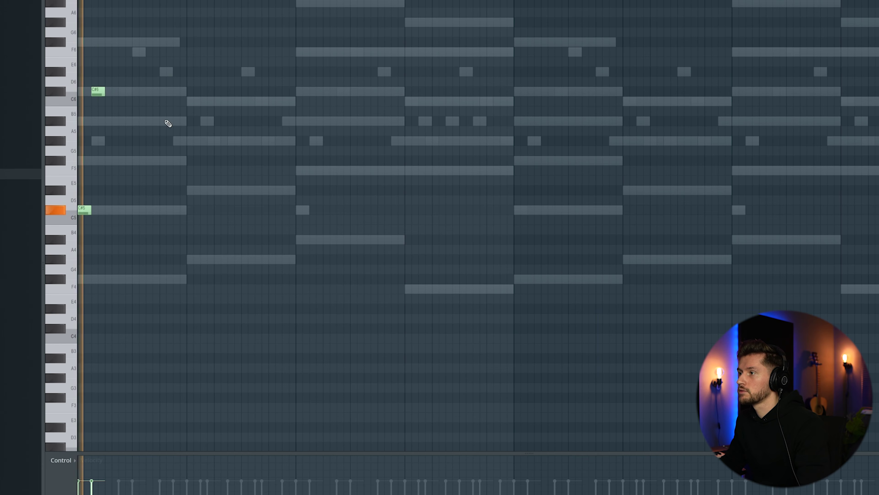
{"action": "left_click", "coordinate": [190, 190]}
{"action": "left_click", "coordinate": [214, 72]}
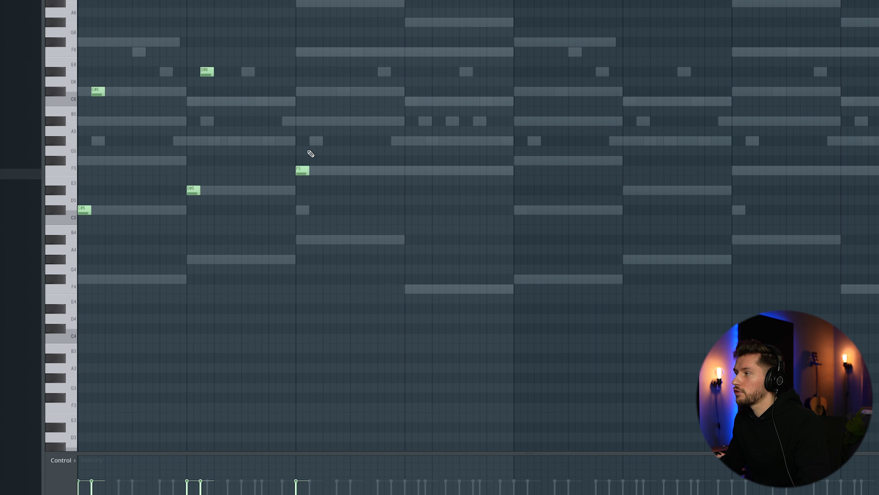
{"action": "left_click", "coordinate": [344, 52]}
{"action": "left_click", "coordinate": [330, 170]}
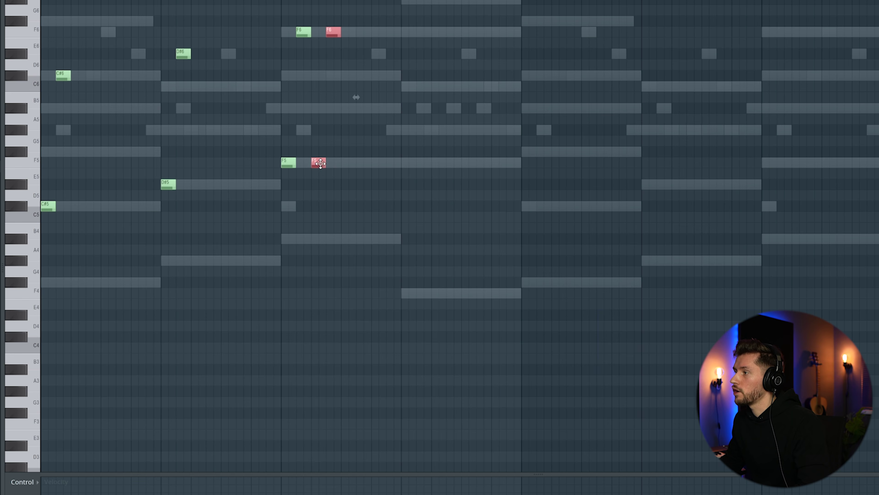
{"action": "left_click_drag", "start_coordinate": [320, 163], "coordinate": [412, 291]}
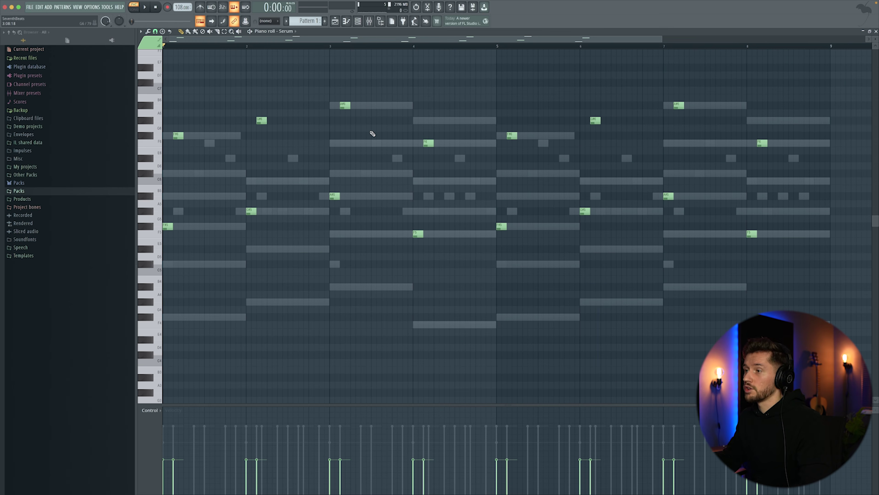
Play the pattern to check the Serum plucks against the other layers, with the channel rack open.
{"action": "key", "text": "space"}
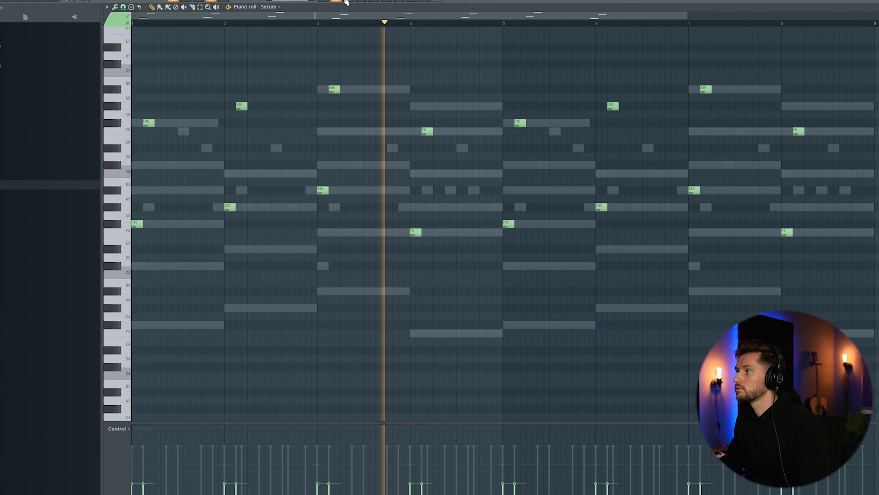
{"action": "key", "text": "F6"}
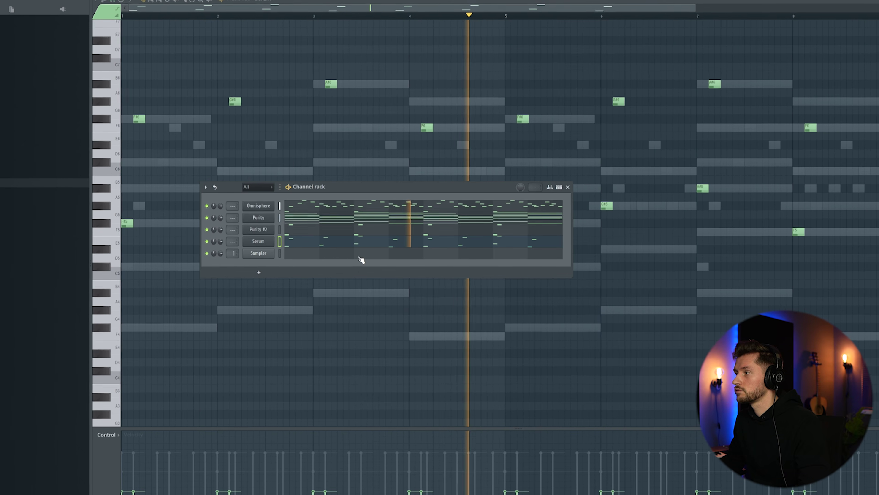
{"action": "key", "text": "space"}
Insert a second Serum channel with the Sawbass #1 preset and close the plugin.
{"action": "right_click", "coordinate": [273, 206]}
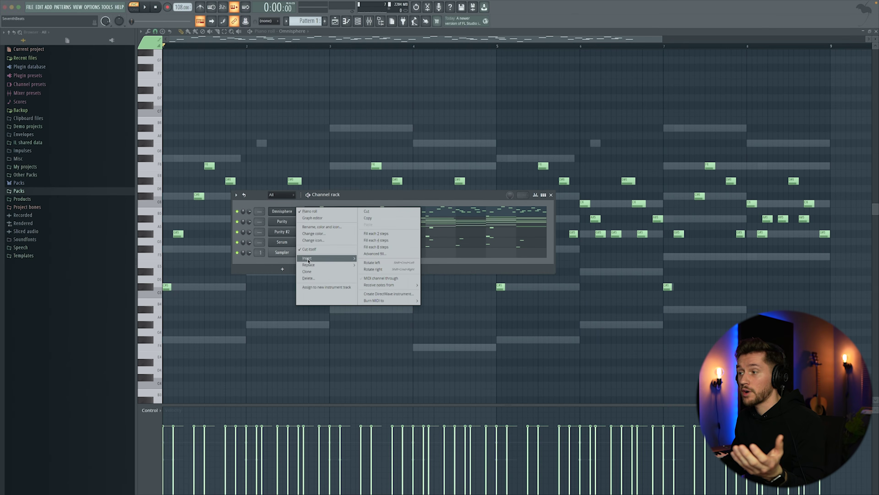
{"action": "mouse_move", "coordinate": [308, 260]}
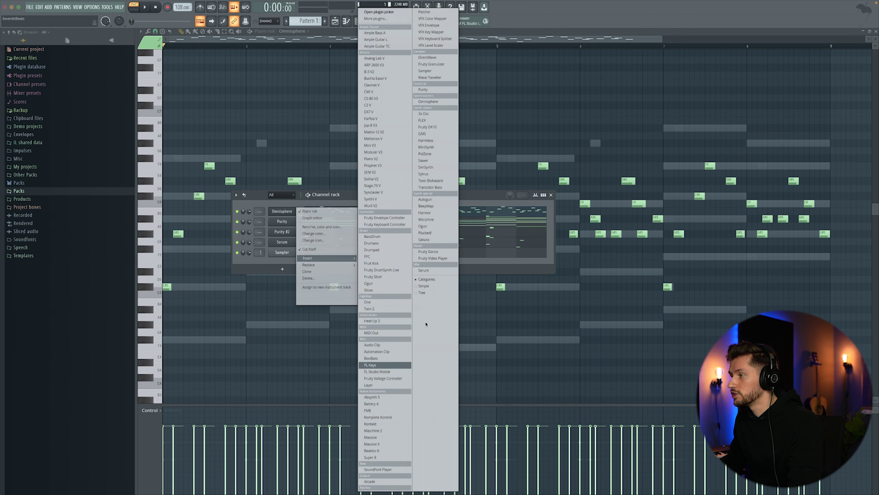
{"action": "left_click", "coordinate": [423, 271]}
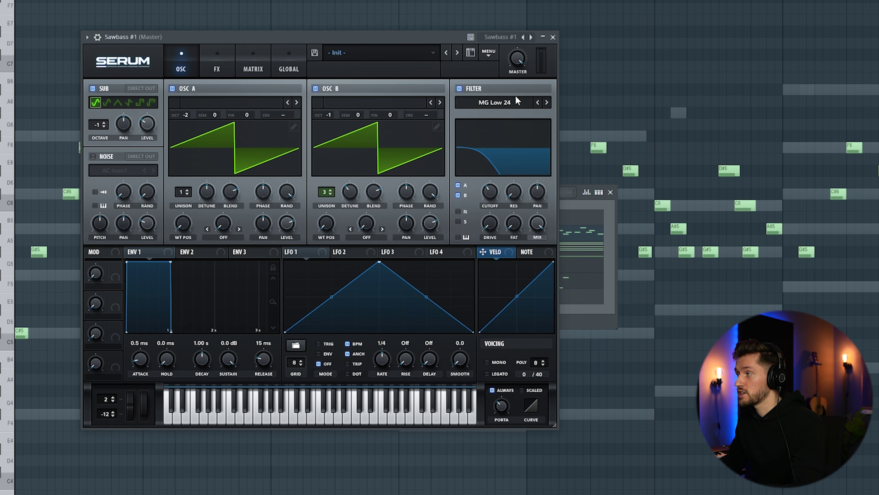
{"action": "left_click", "coordinate": [554, 38]}
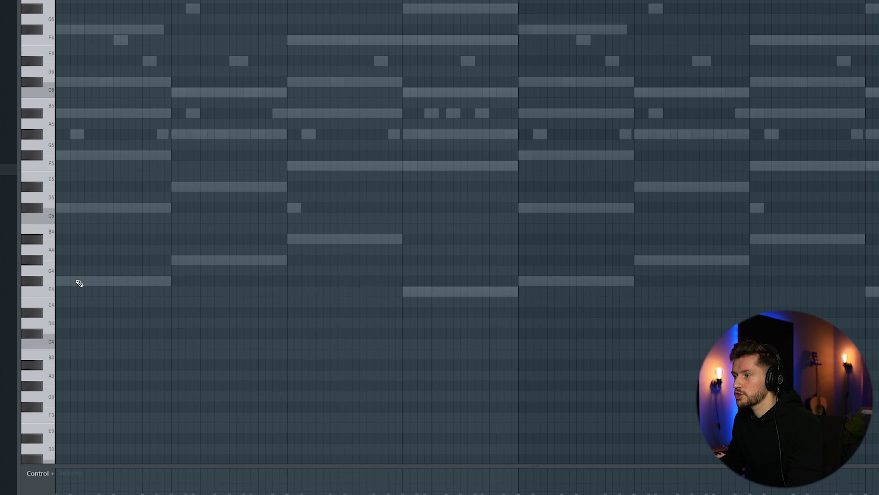
Draw one-bar bass notes F#4, G#4, A#4 and F4 across bars one to four.
{"action": "left_click_drag", "start_coordinate": [70, 279], "coordinate": [170, 285]}
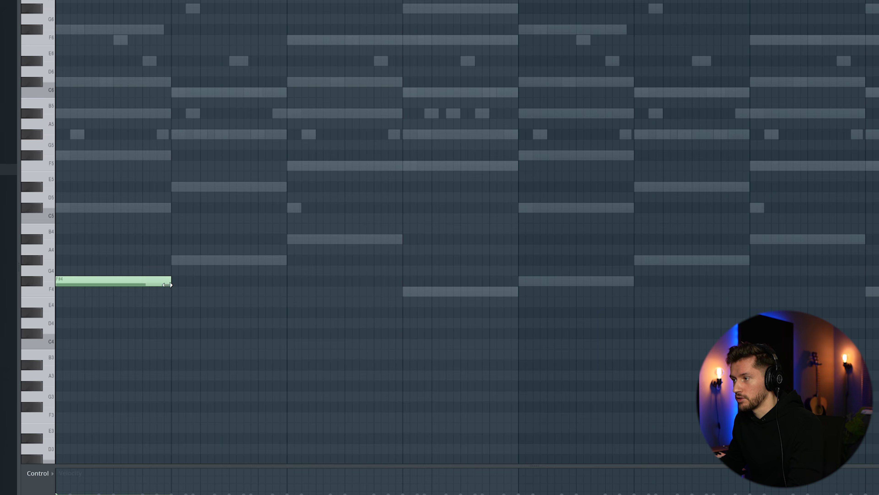
{"action": "left_click", "coordinate": [171, 260]}
{"action": "left_click", "coordinate": [292, 239]}
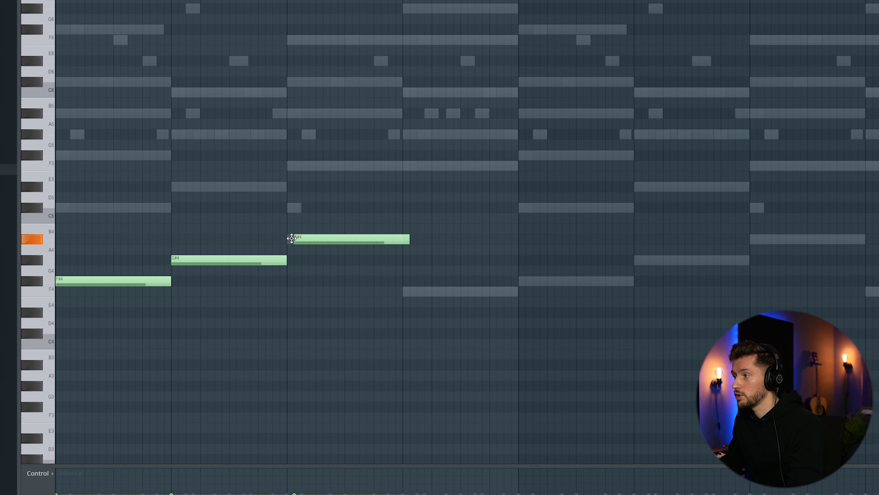
{"action": "left_click", "coordinate": [406, 291]}
Play the four-bar bass line and duplicate it into bars five to eight.
{"action": "key", "text": "space"}
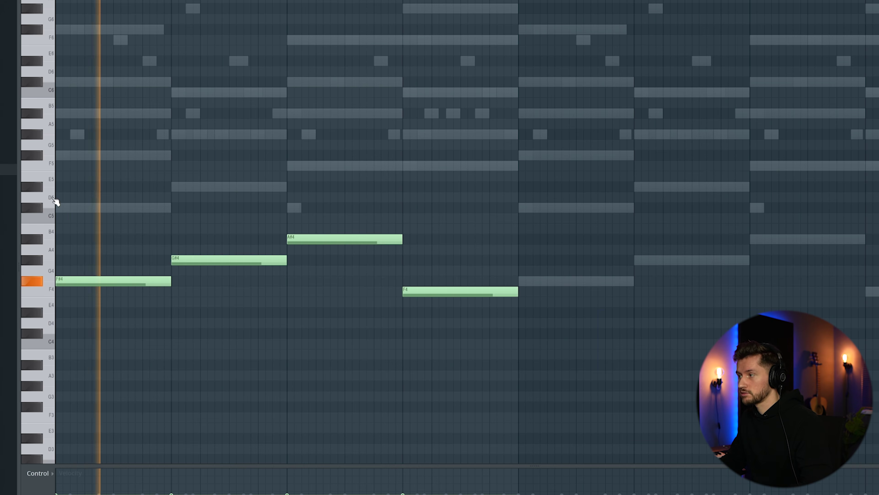
{"action": "key", "text": "ctrl+a"}
{"action": "key", "text": "ctrl+b"}
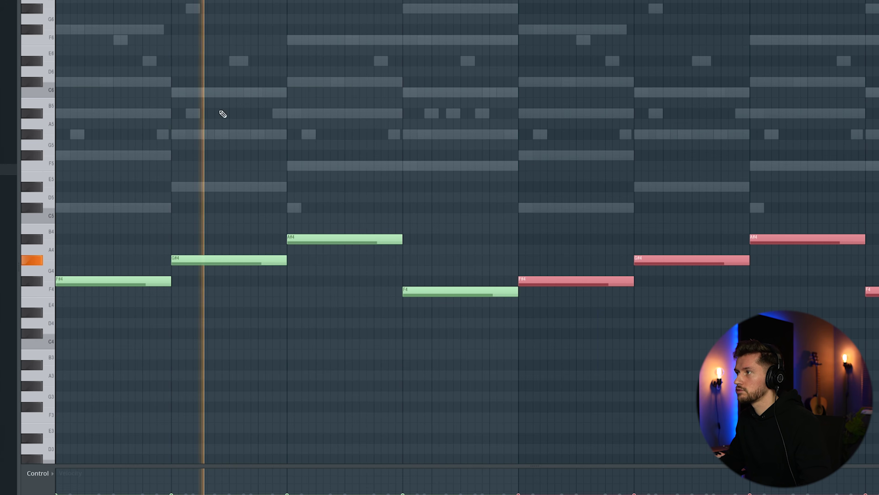
Raise the Purity #2 channel's volume slightly during playback and clone the Purity chord channel.
{"action": "key", "text": "F6"}
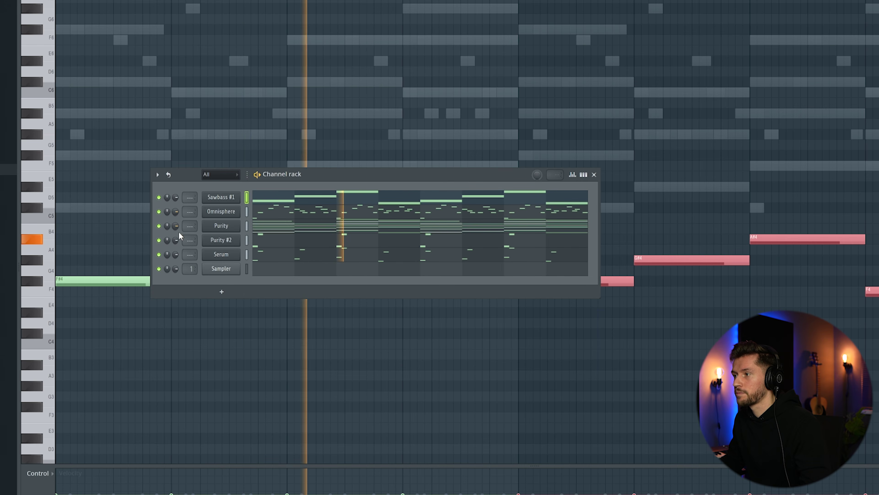
{"action": "left_click_drag", "start_coordinate": [175, 240], "coordinate": [176, 233]}
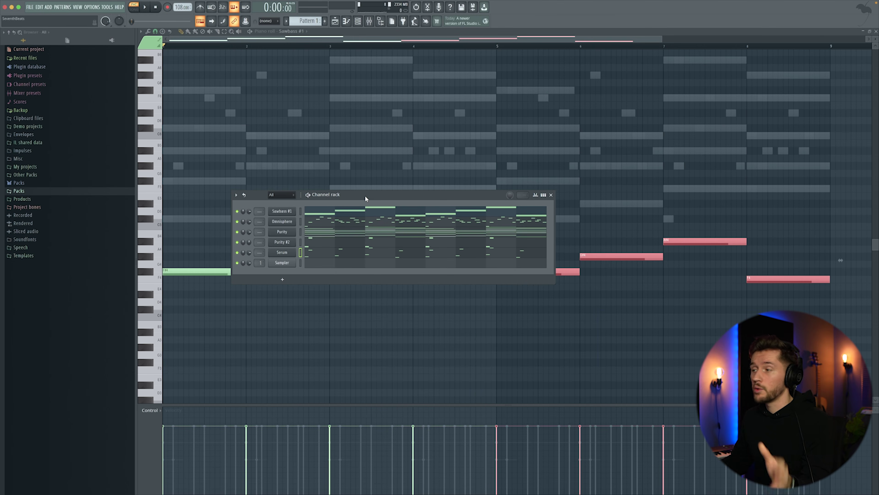
{"action": "right_click", "coordinate": [282, 236]}
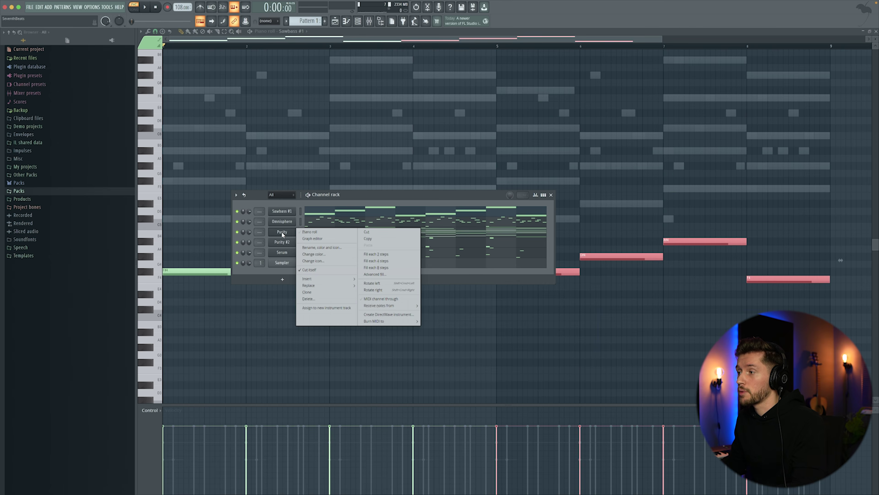
{"action": "left_click", "coordinate": [309, 293]}
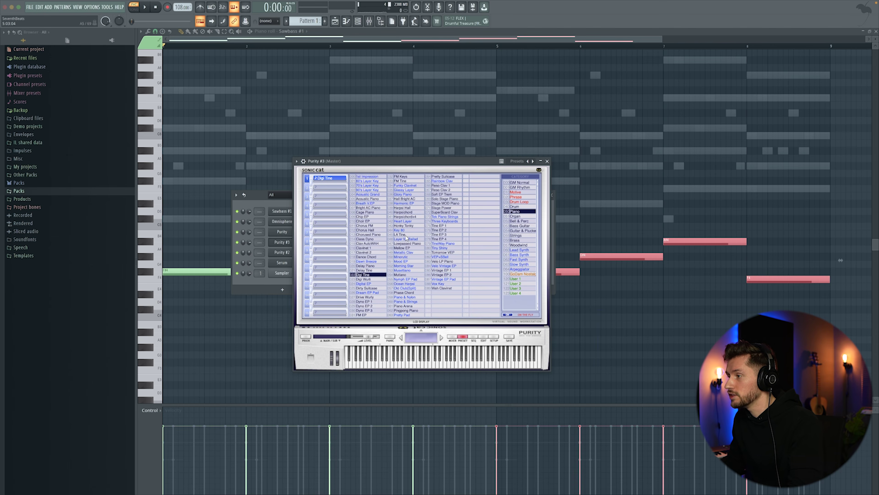
Load the Celesta preset from the Bell & Perc category in the cloned Purity and close the plugin.
{"action": "left_click", "coordinate": [519, 221]}
{"action": "left_click", "coordinate": [363, 226]}
{"action": "left_click", "coordinate": [362, 230]}
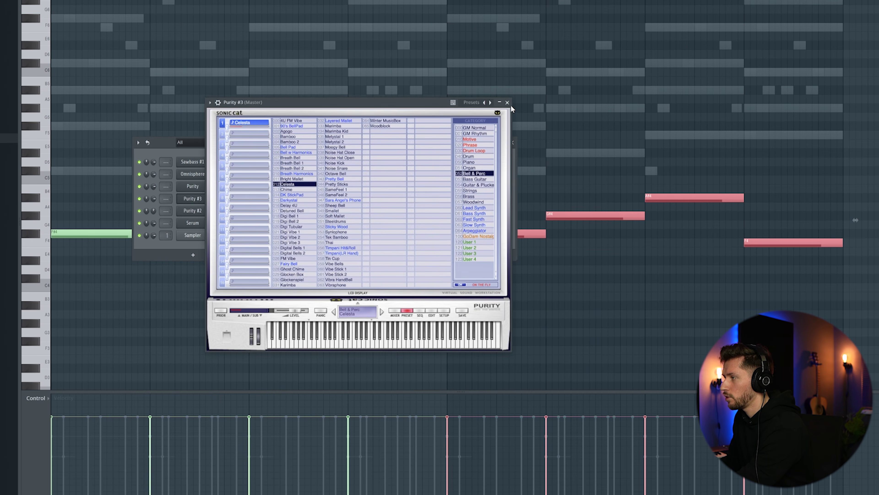
{"action": "left_click", "coordinate": [614, 17]}
Turn the chords copied to the Celesta channel into short stabs placed just past the middle of each bar.
{"action": "left_click", "coordinate": [263, 182]}
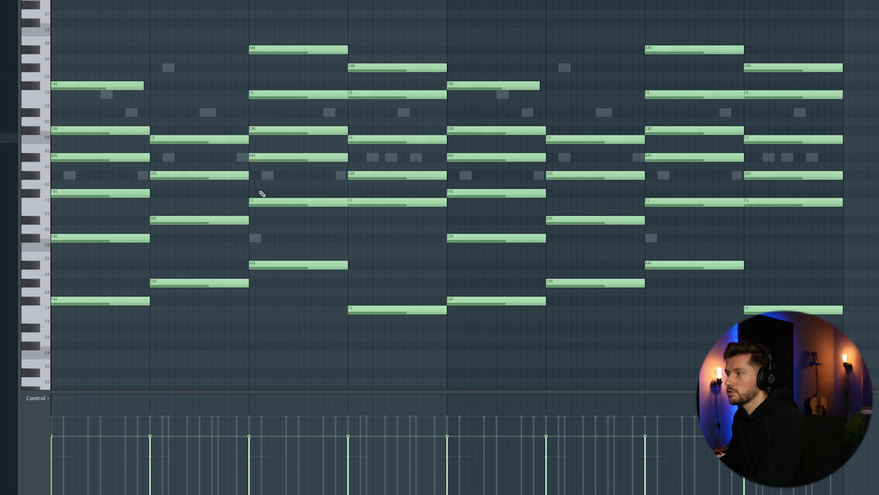
{"action": "key", "text": "ctrl+a"}
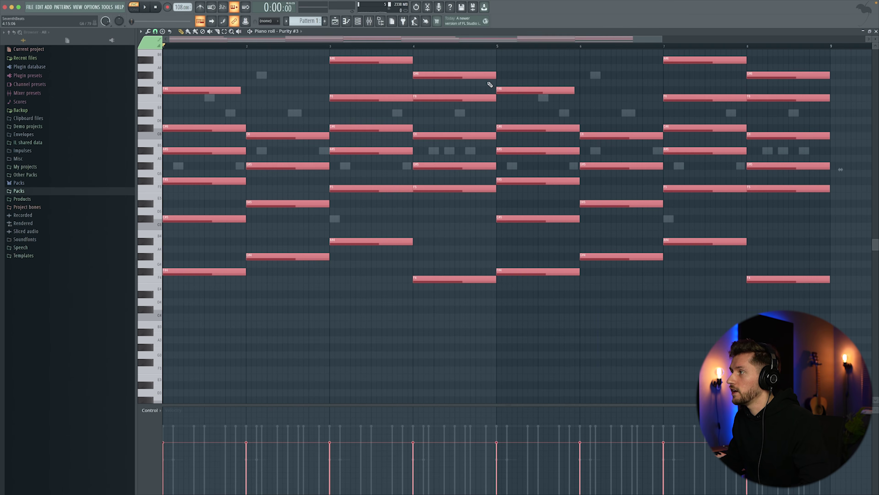
{"action": "left_click_drag", "start_coordinate": [495, 76], "coordinate": [423, 79]}
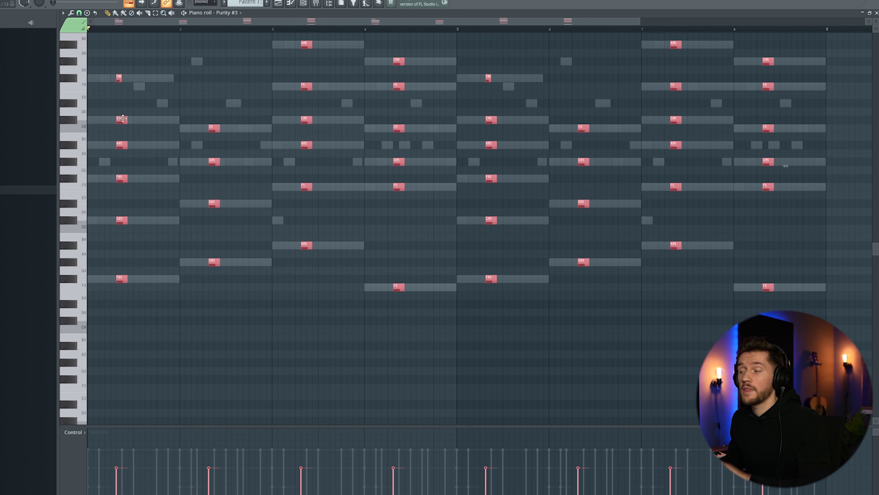
{"action": "left_click_drag", "start_coordinate": [123, 119], "coordinate": [140, 118]}
Play the pattern to check the Celesta stabs against the other melody layers.
{"action": "key", "text": "space"}
{"action": "key", "text": "space"}
{"action": "key", "text": "space"}
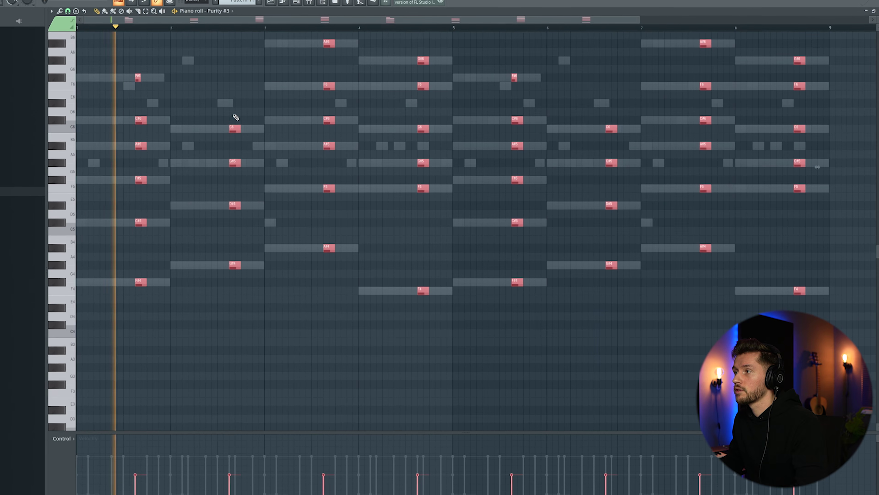
{"action": "left_click", "coordinate": [263, 101]}
{"action": "right_click", "coordinate": [257, 100]}
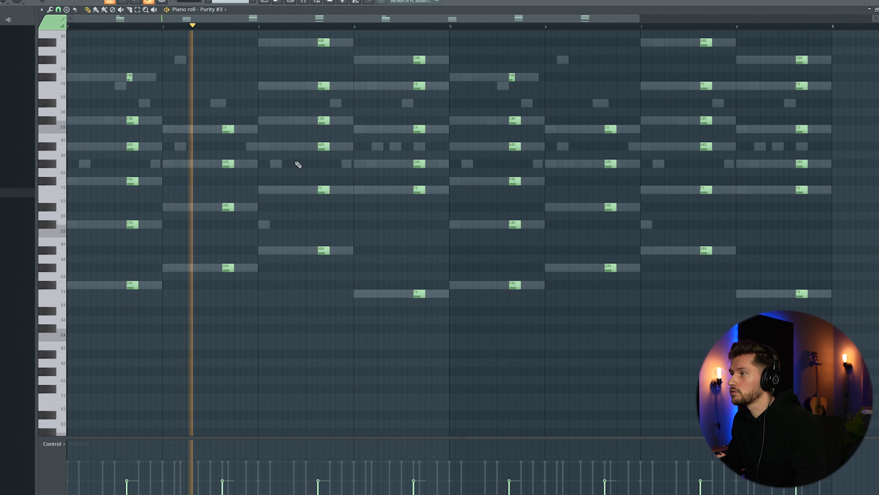
{"action": "left_click", "coordinate": [299, 4]}
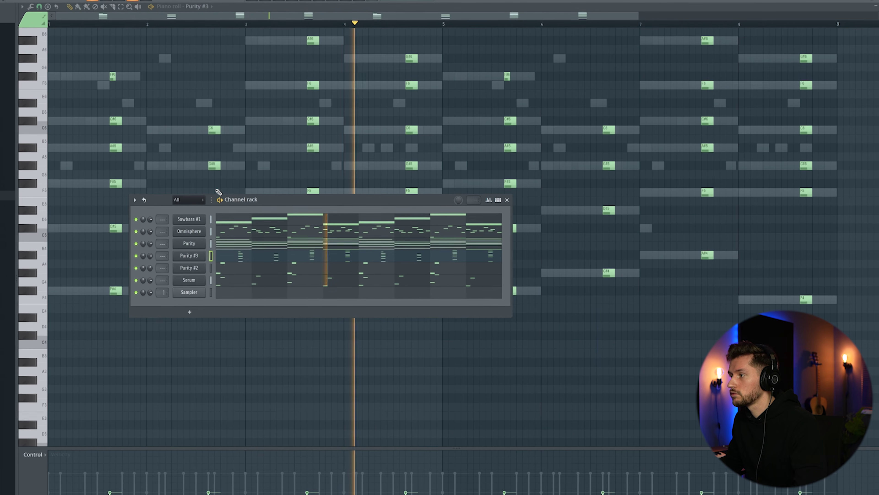
{"action": "key", "text": "space"}
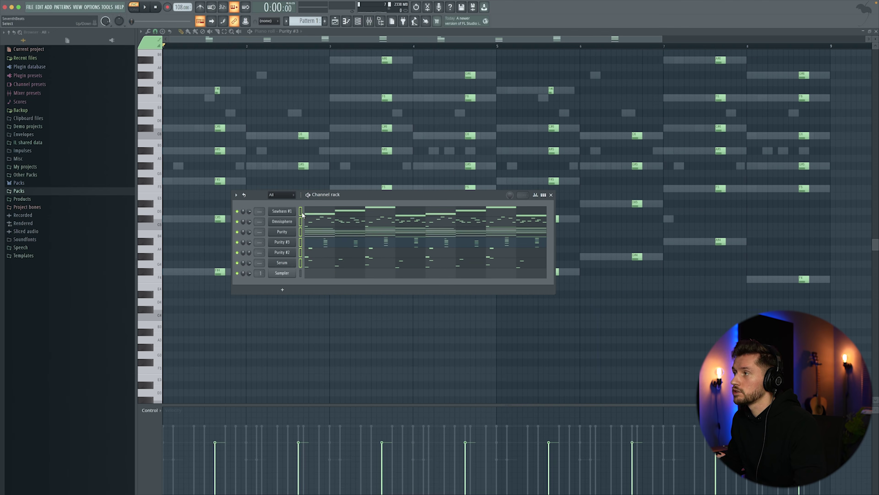
Route the melody channels to mixer tracks 20 to 25 and lower the Sawbass #1 fader during playback.
{"action": "key", "text": "F9"}
{"action": "left_click", "coordinate": [368, 164]}
{"action": "key", "text": "space"}
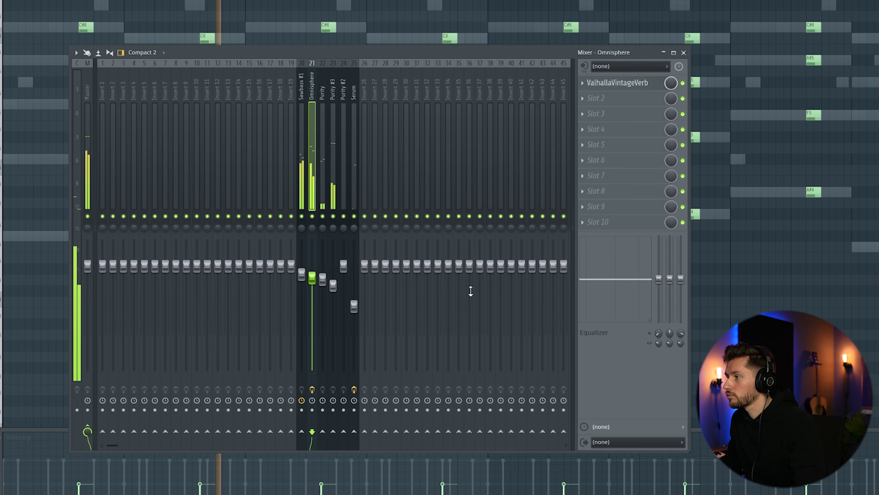
{"action": "left_click", "coordinate": [304, 99]}
{"action": "left_click_drag", "start_coordinate": [302, 273], "coordinate": [302, 300]}
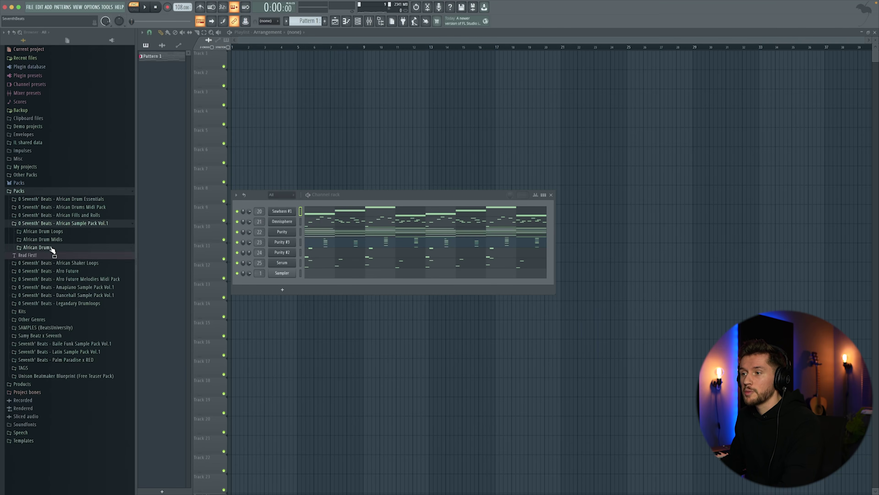
Add the SB - KICK (6) sample and place C5 hits at the start of bars 1, 3, 5 and 7 plus late in bar 8.
{"action": "left_click", "coordinate": [48, 248]}
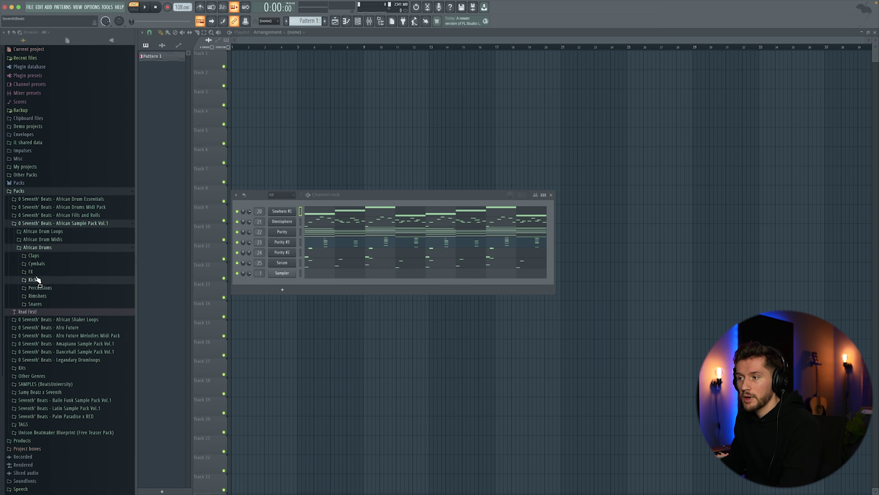
{"action": "left_click", "coordinate": [33, 279]}
{"action": "left_click", "coordinate": [56, 297]}
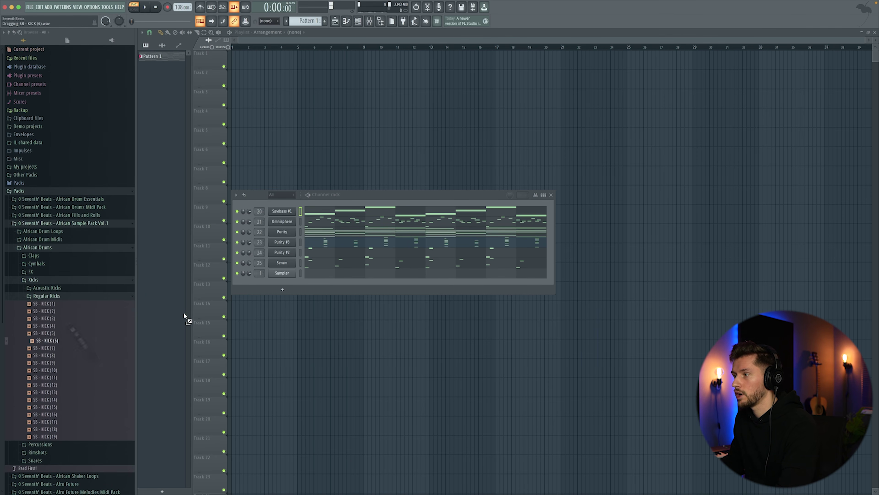
{"action": "left_click_drag", "start_coordinate": [290, 197], "coordinate": [286, 203]}
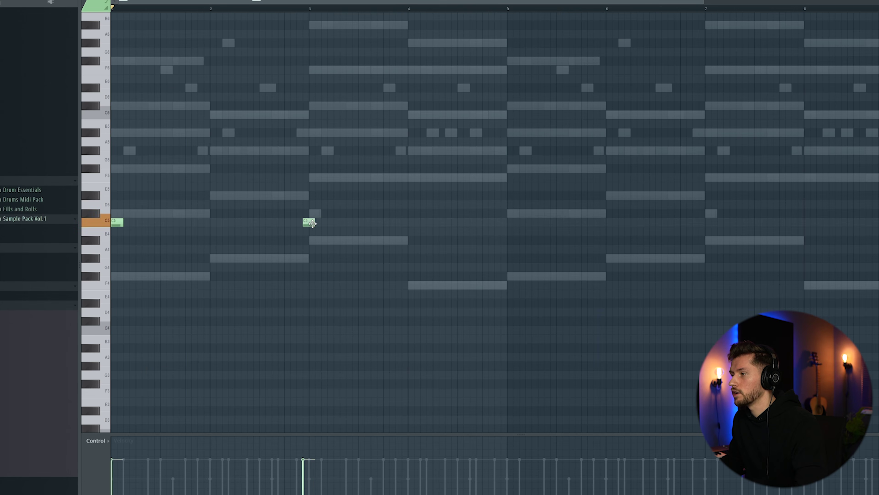
{"action": "left_click_drag", "start_coordinate": [309, 223], "coordinate": [315, 222]}
{"action": "left_click_drag", "start_coordinate": [516, 223], "coordinate": [511, 224]}
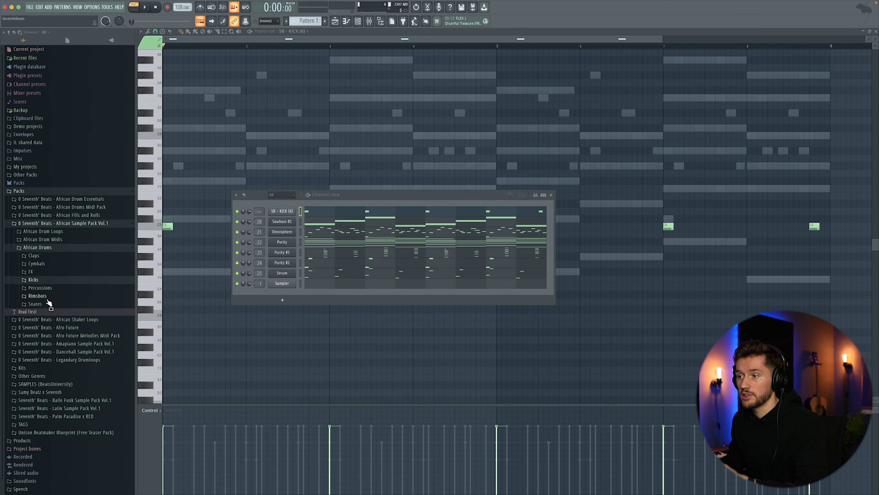
Load the SB - 808 CLAP (1) sample into the channel rack and fill eight bars with a syncopated C5 rhythm.
{"action": "left_click", "coordinate": [34, 256]}
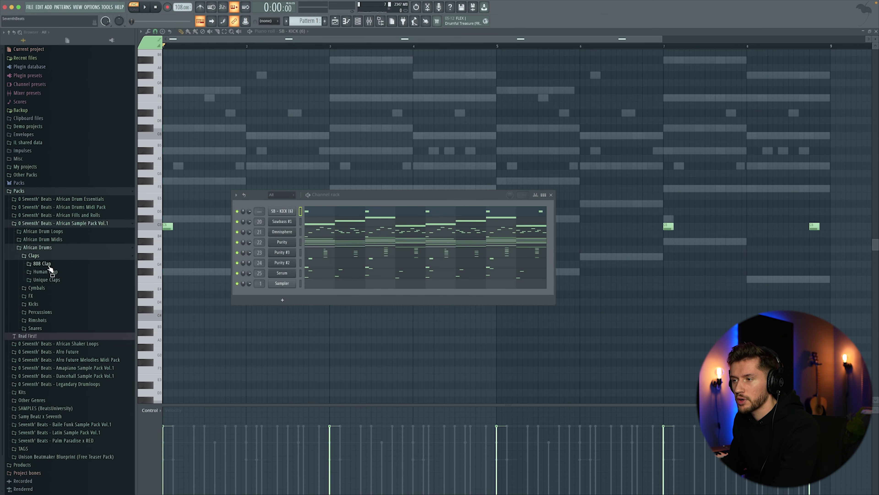
{"action": "left_click", "coordinate": [42, 264]}
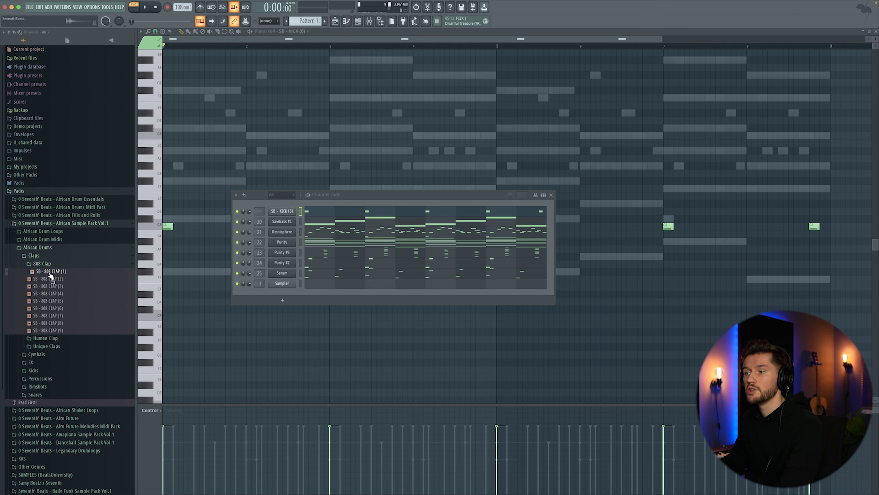
{"action": "left_click_drag", "start_coordinate": [53, 274], "coordinate": [295, 295]}
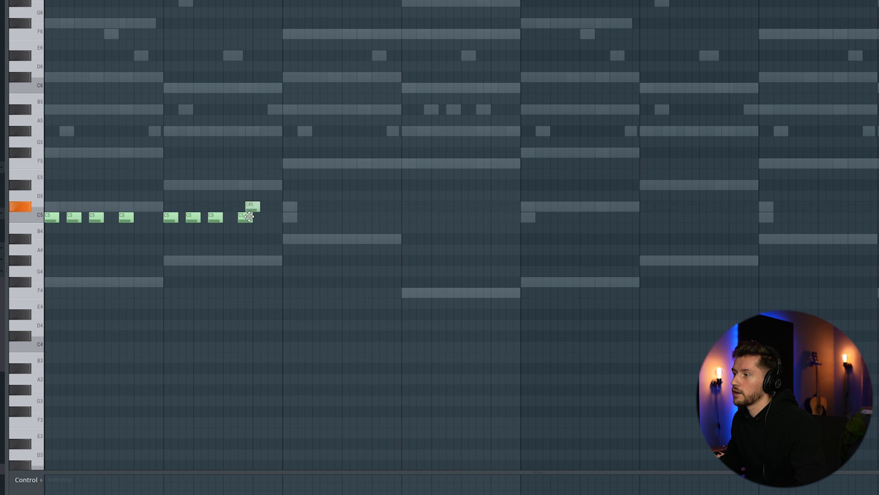
{"action": "left_click_drag", "start_coordinate": [249, 217], "coordinate": [253, 225]}
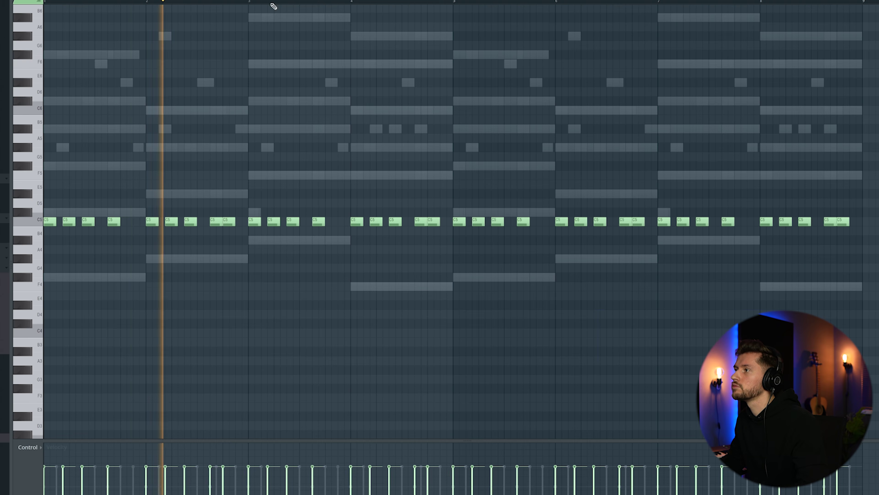
Clone the 808 clap channel and place a C5 hit at the end of bars two, four, six and eight.
{"action": "key", "text": "F6"}
{"action": "right_click", "coordinate": [197, 293]}
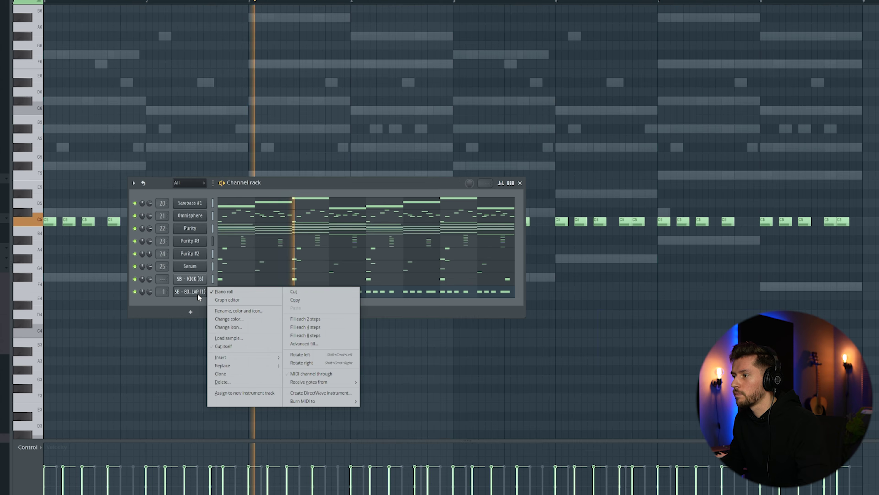
{"action": "left_click", "coordinate": [228, 374]}
{"action": "key", "text": "F6"}
{"action": "key", "text": "space"}
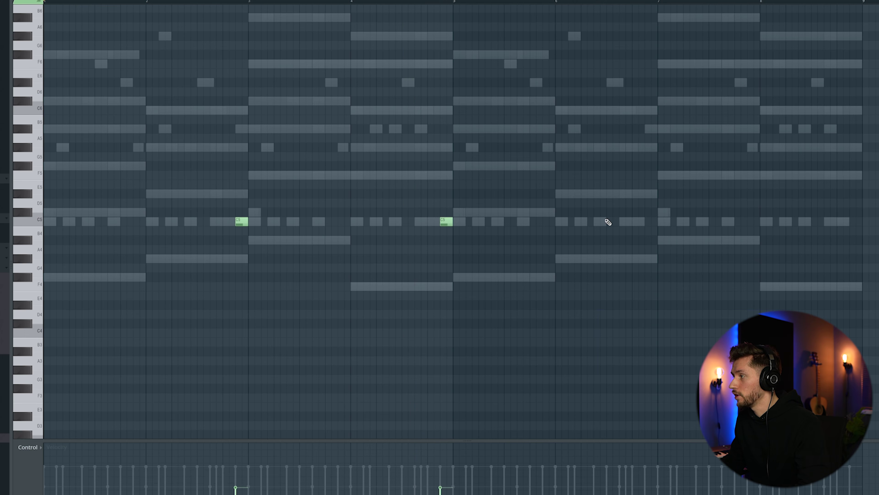
{"action": "key", "text": "space"}
{"action": "left_click", "coordinate": [855, 221]}
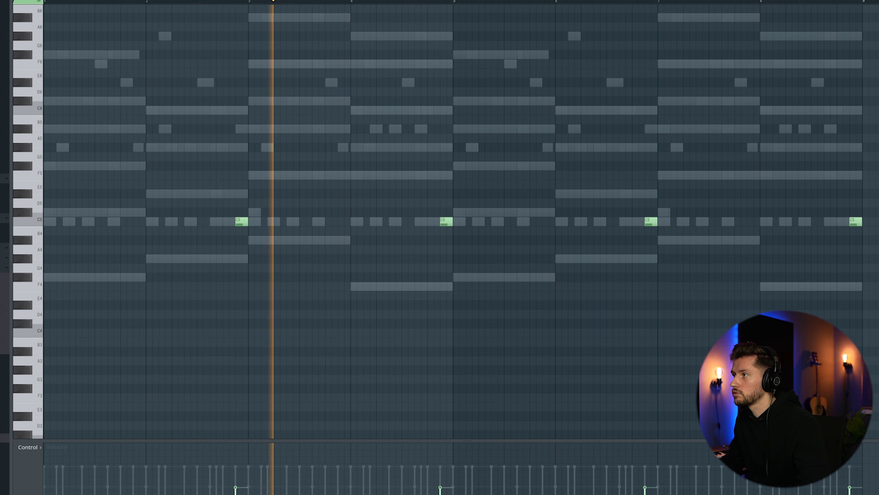
Add the SB - SNARE (12) sample as a channel and copy the main clap rhythm onto it.
{"action": "key", "text": "F6"}
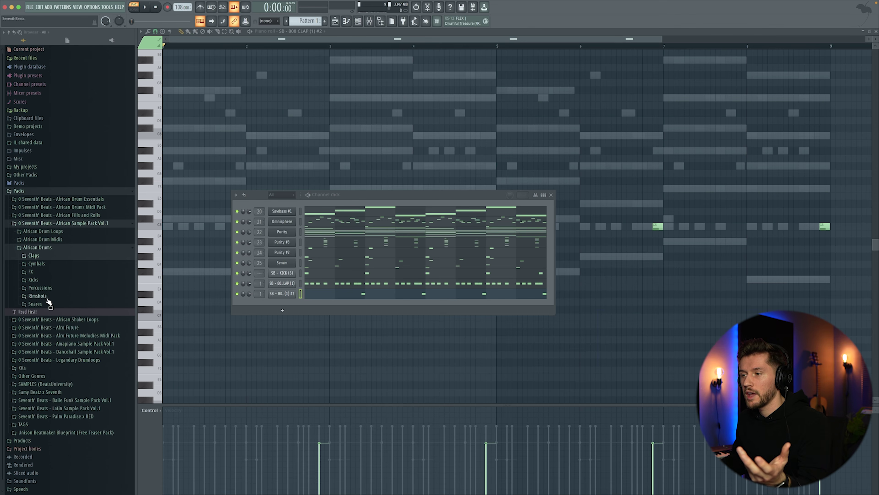
{"action": "left_click", "coordinate": [48, 303]}
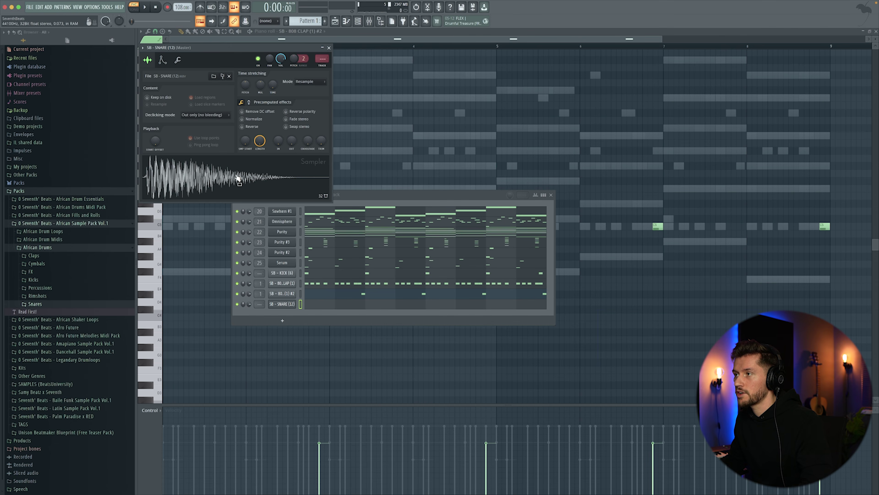
{"action": "left_click", "coordinate": [301, 283]}
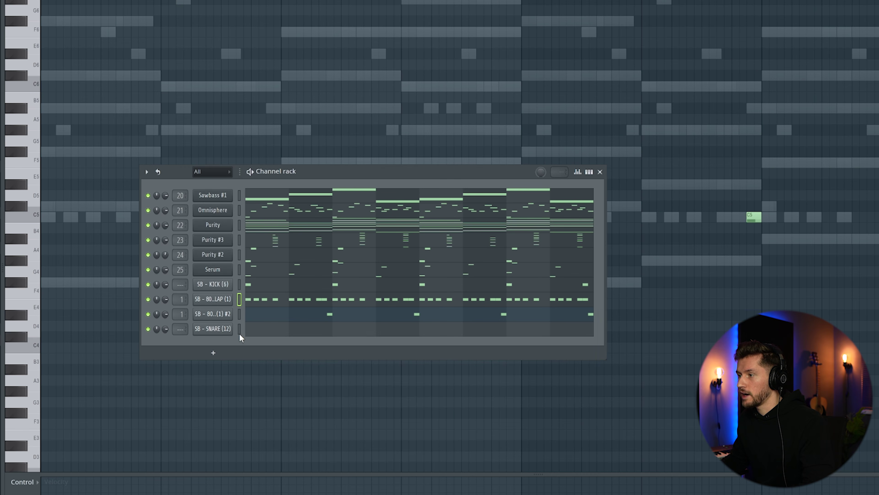
{"action": "left_click", "coordinate": [239, 330]}
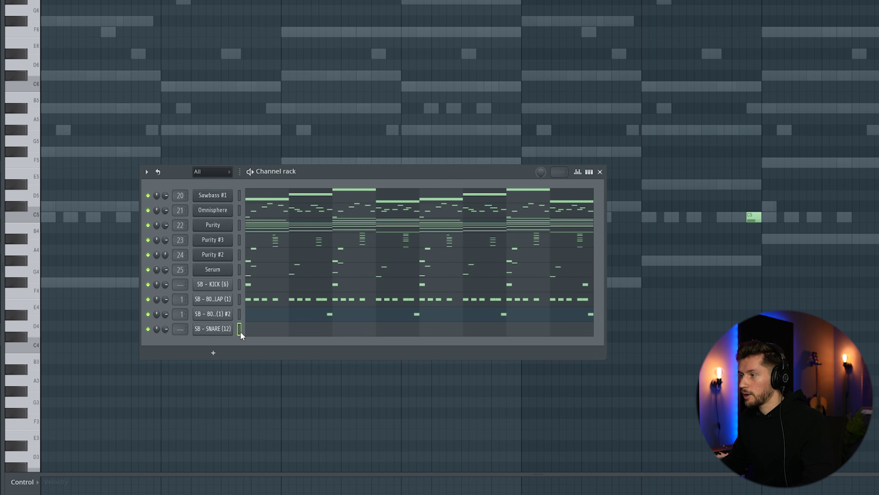
{"action": "key", "text": "ctrl+v"}
Increase the snare sample's fade-out while the pattern plays and close its sampler window.
{"action": "key", "text": "space"}
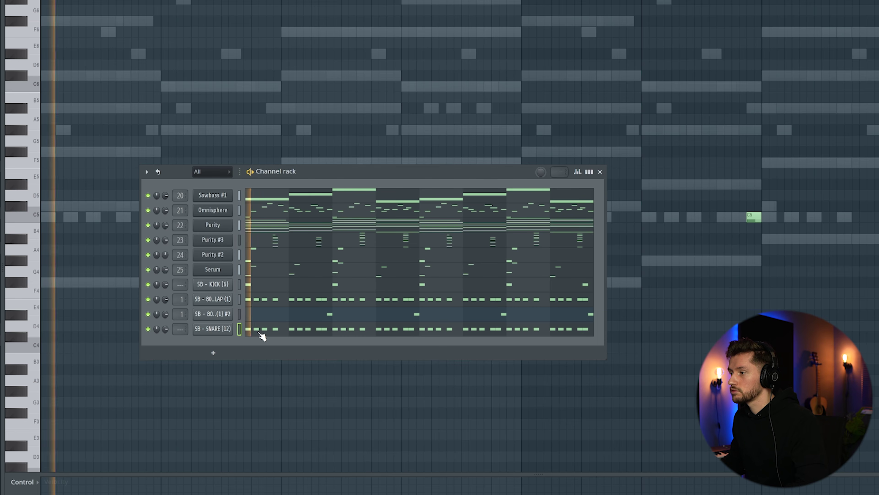
{"action": "left_click", "coordinate": [229, 331]}
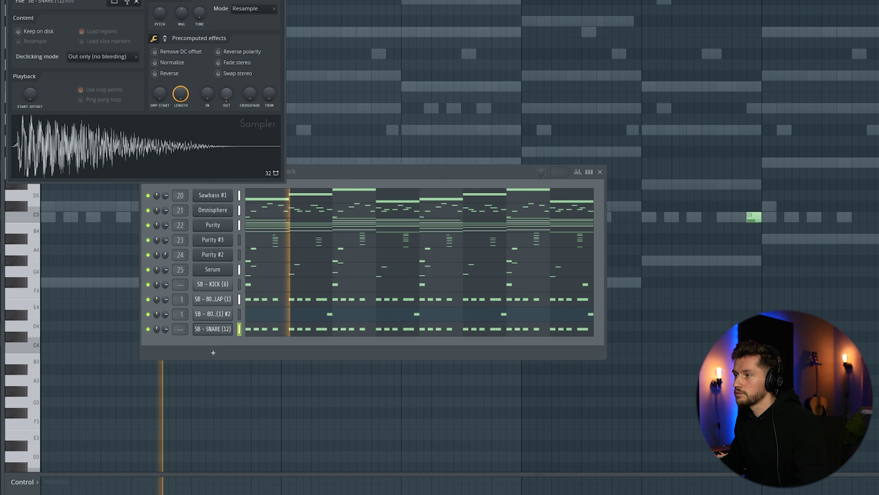
{"action": "left_click_drag", "start_coordinate": [226, 99], "coordinate": [225, 86]}
{"action": "key", "text": "Escape"}
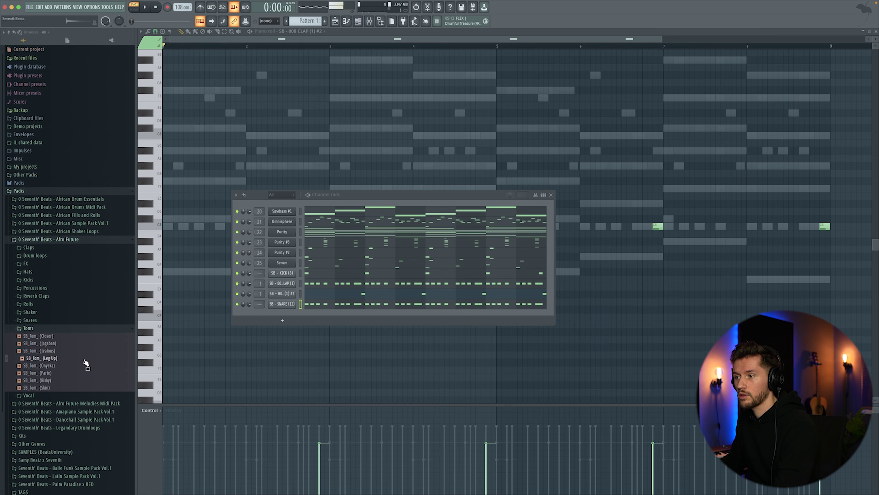
Add tom samples, including SB_Tom_ (Jealous), from the Afro Future pack's Toms folder to the channel rack.
{"action": "left_click", "coordinate": [54, 353]}
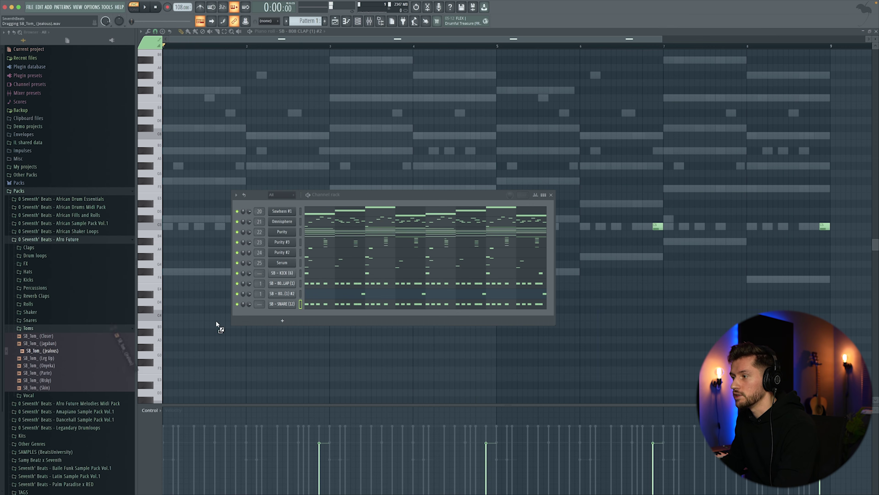
{"action": "left_click_drag", "start_coordinate": [285, 315], "coordinate": [285, 316]}
{"action": "left_click", "coordinate": [52, 367]}
{"action": "left_click_drag", "start_coordinate": [49, 372], "coordinate": [272, 321]}
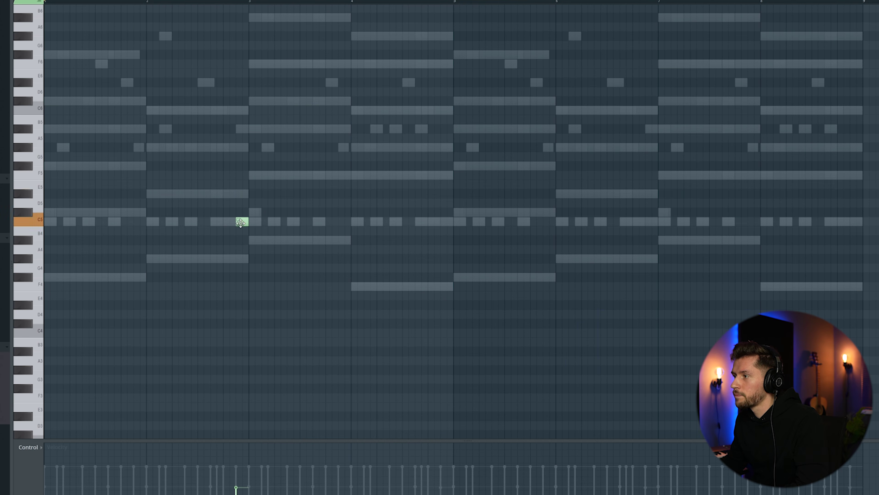
Raise the first tom's hit at the end of bar two to D#5 and repeat it at the end of bars four, six and eight.
{"action": "left_click_drag", "start_coordinate": [241, 179], "coordinate": [242, 200]}
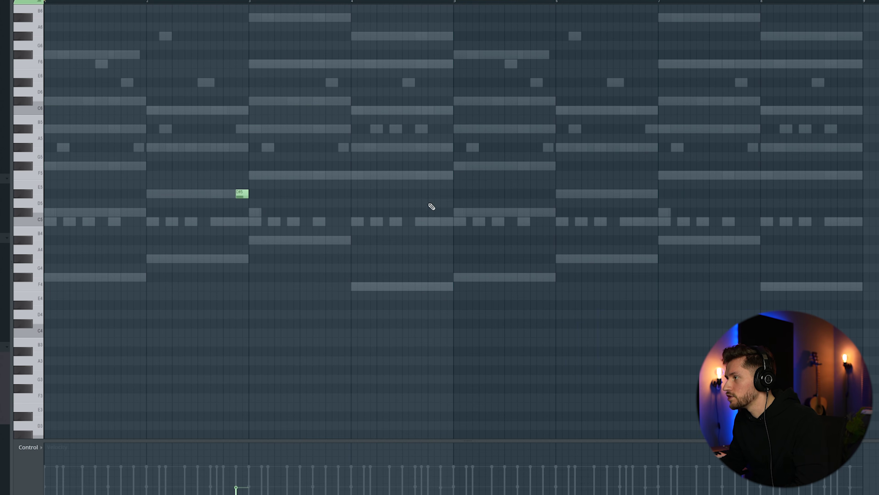
{"action": "key", "text": "space"}
{"action": "left_click", "coordinate": [650, 194]}
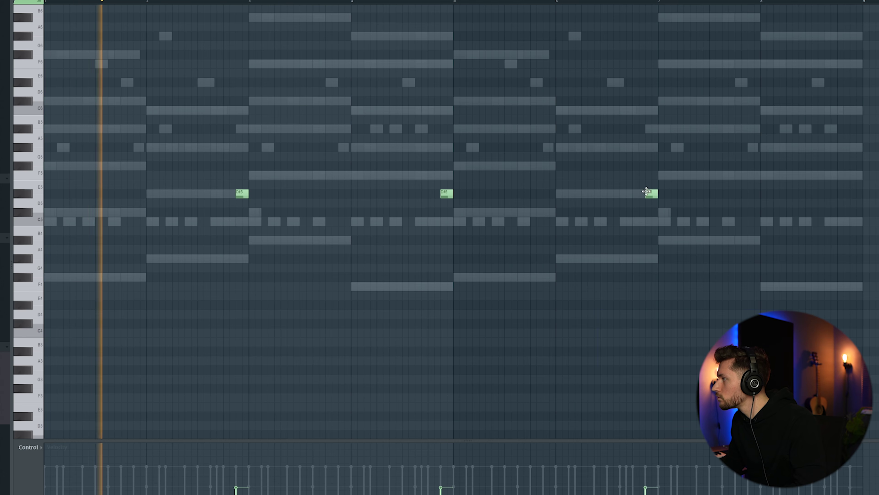
{"action": "left_click", "coordinate": [852, 194]}
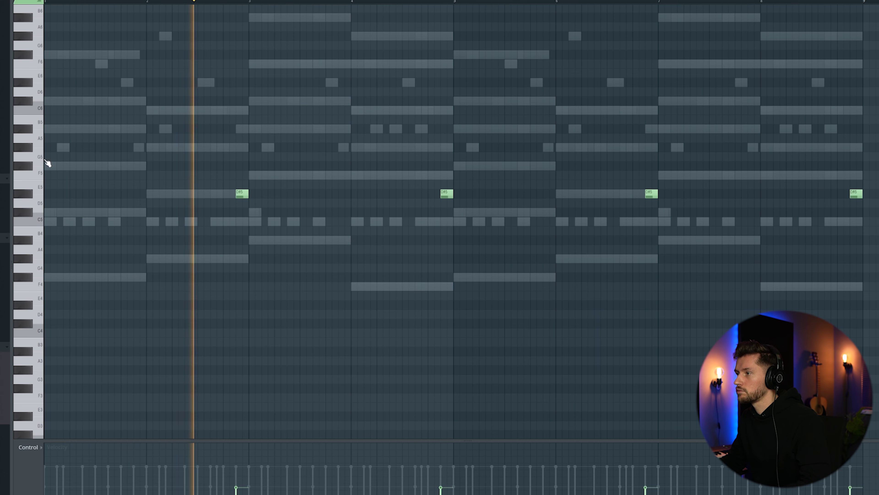
Copy the tom hits to the SB_Tom_ (Parte) channel and shift them to half a beat after beat three of bars one, three, five and seven.
{"action": "key", "text": "ctrl+a"}
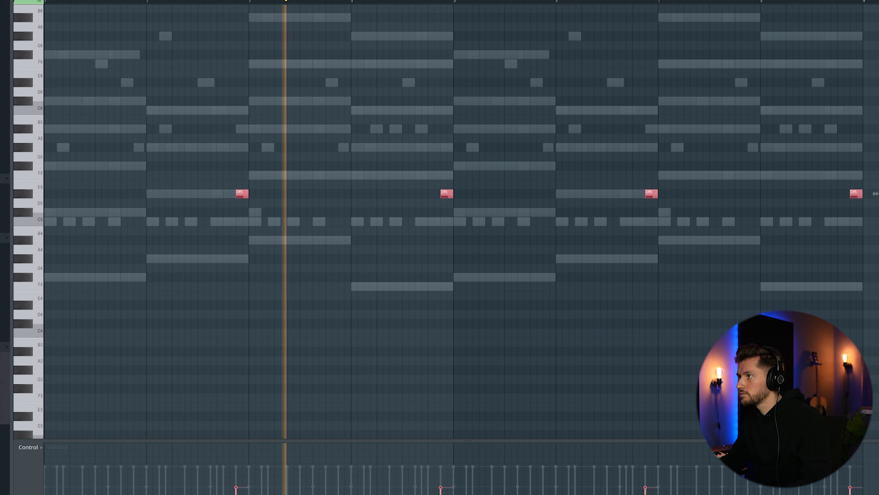
{"action": "key", "text": "F6"}
{"action": "key", "text": "F6"}
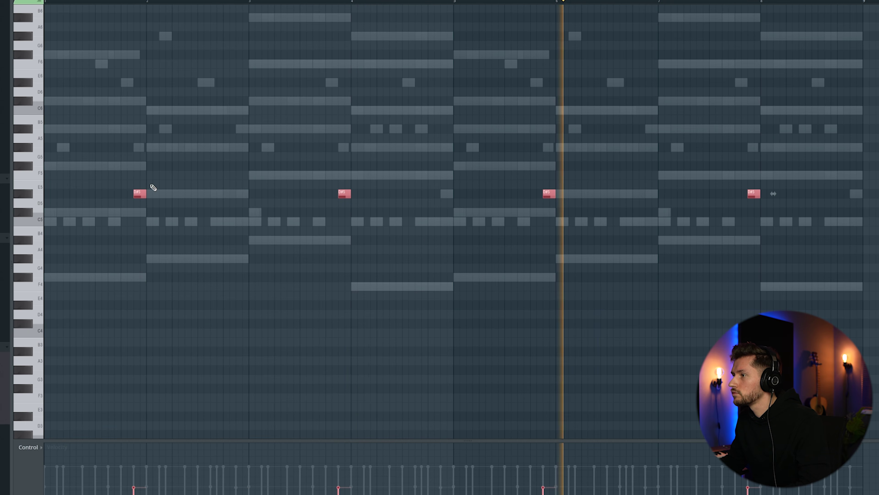
{"action": "left_click_drag", "start_coordinate": [137, 193], "coordinate": [115, 196]}
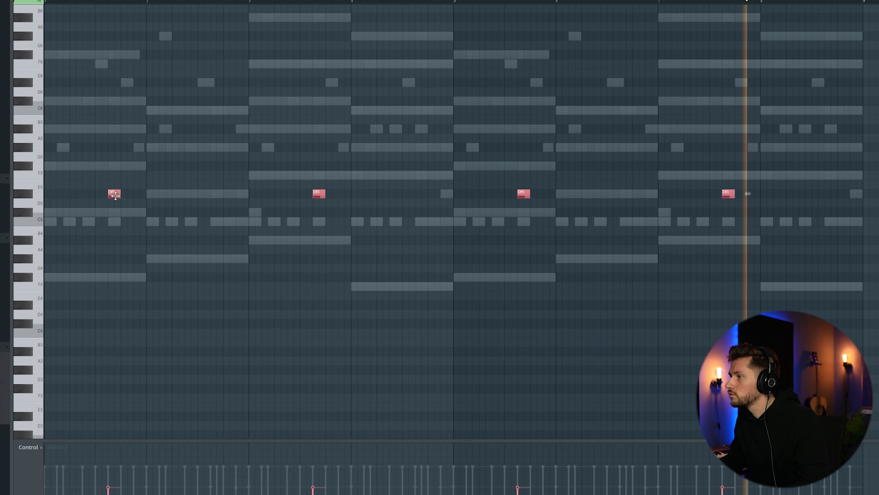
{"action": "left_click", "coordinate": [227, 137]}
{"action": "right_click", "coordinate": [227, 138]}
Add the SB_Shaker_ (Different) one-shot from the Afro Future pack's Shaker folder to the channel rack.
{"action": "key", "text": "F6"}
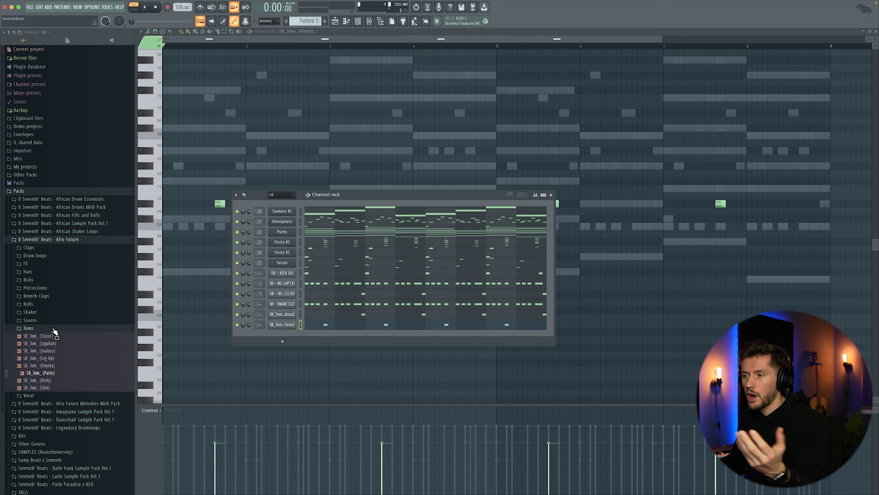
{"action": "left_click", "coordinate": [53, 328]}
{"action": "left_click", "coordinate": [48, 313]}
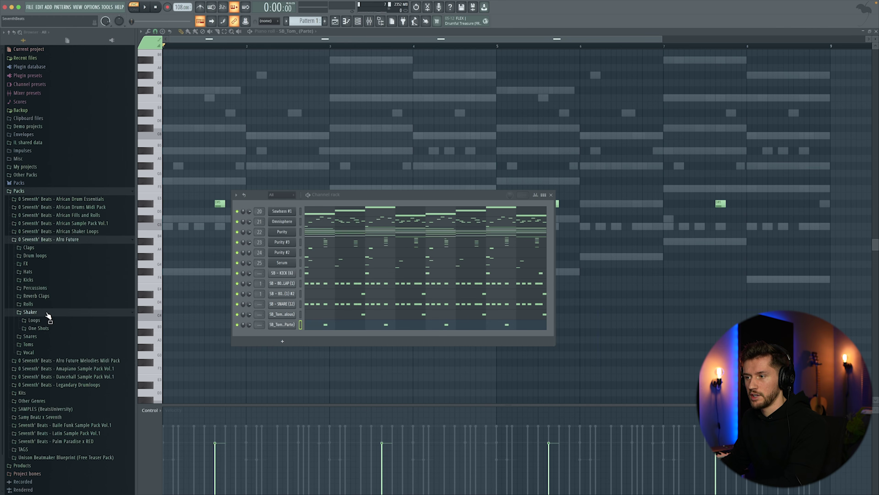
{"action": "left_click", "coordinate": [43, 329]}
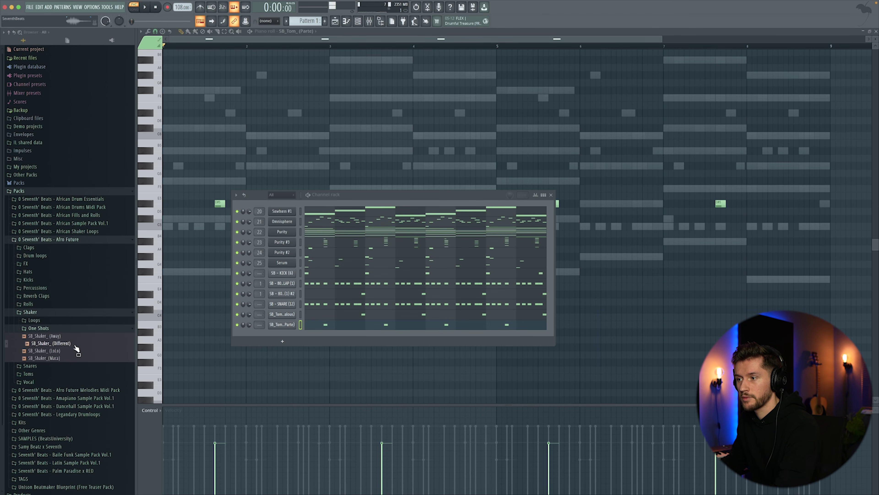
{"action": "left_click_drag", "start_coordinate": [249, 331], "coordinate": [294, 335]}
Place C5 shaker hits on the third and fourth sixteenths of bars one and two, with the first hit of each pair at lower velocity.
{"action": "key", "text": "F6"}
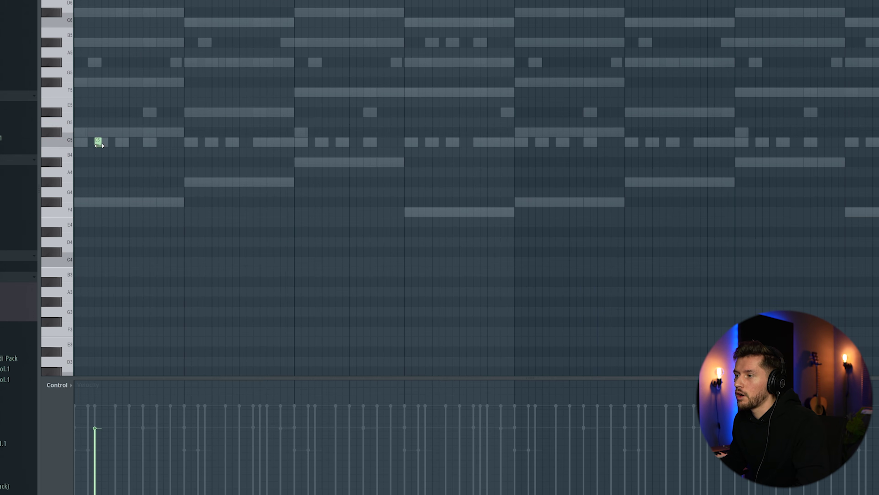
{"action": "left_click_drag", "start_coordinate": [89, 140], "coordinate": [89, 142]}
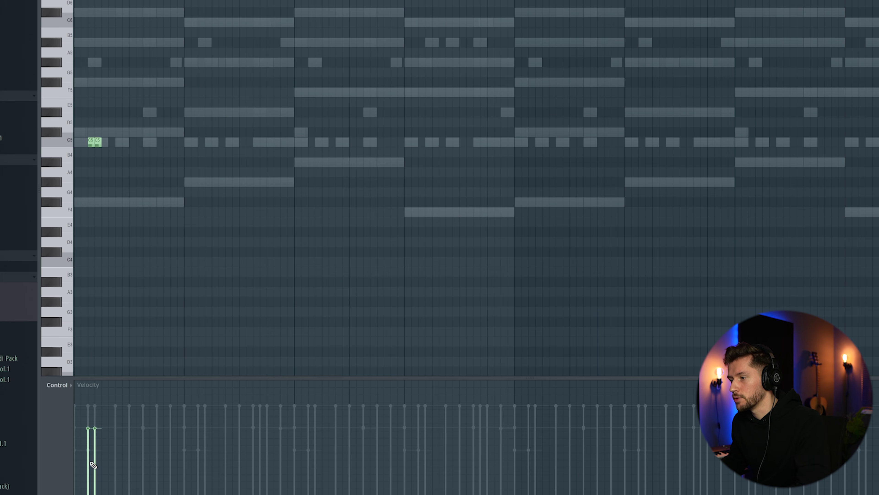
{"action": "key", "text": "space"}
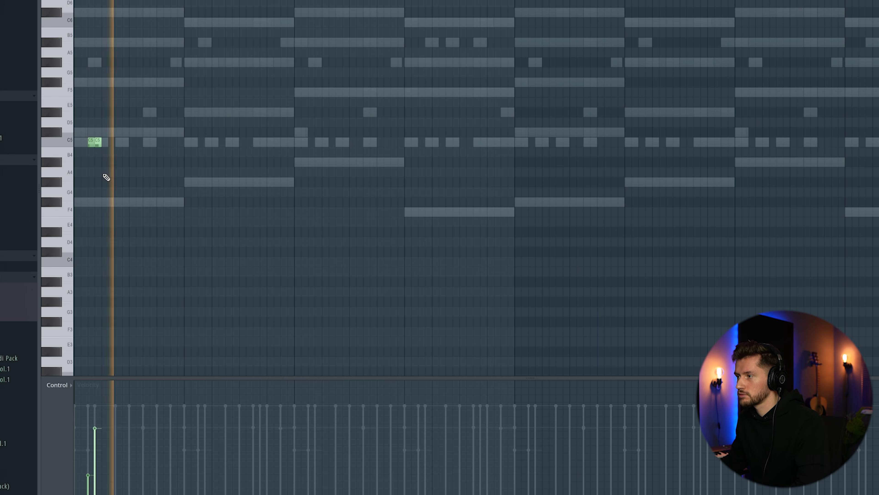
{"action": "key", "text": "space"}
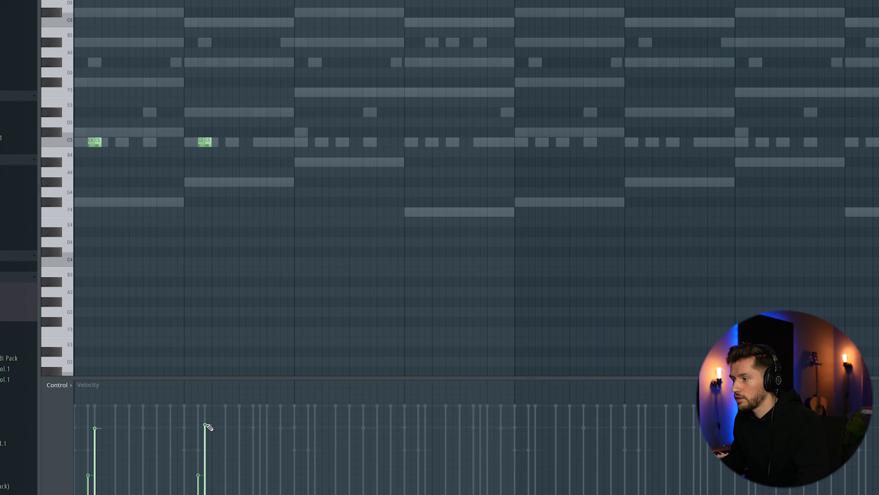
{"action": "key", "text": "space"}
Duplicate the two-bar shaker pattern, aligned to the bars, until it fills all eight bars.
{"action": "key", "text": "ctrl+a"}
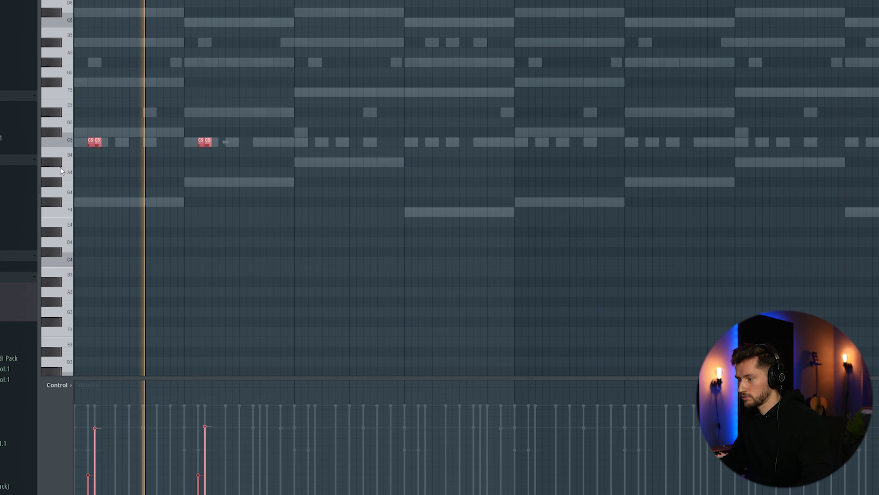
{"action": "key", "text": "ctrl+b"}
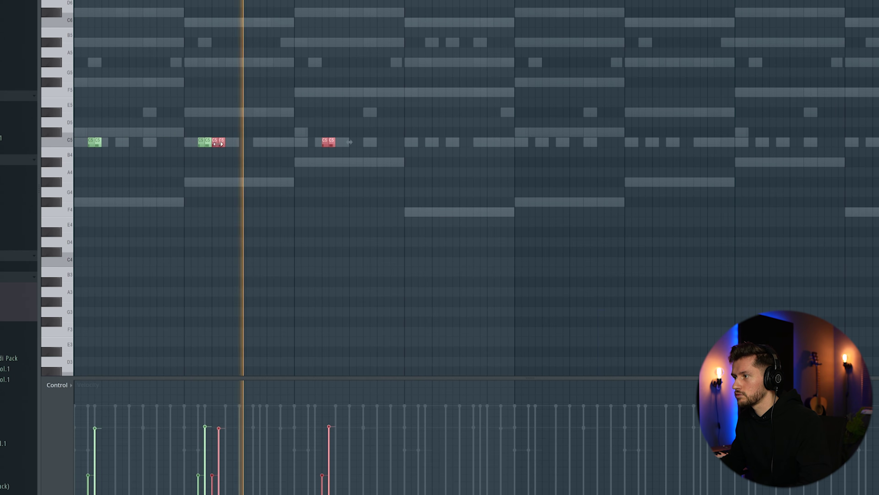
{"action": "left_click_drag", "start_coordinate": [220, 142], "coordinate": [316, 142]}
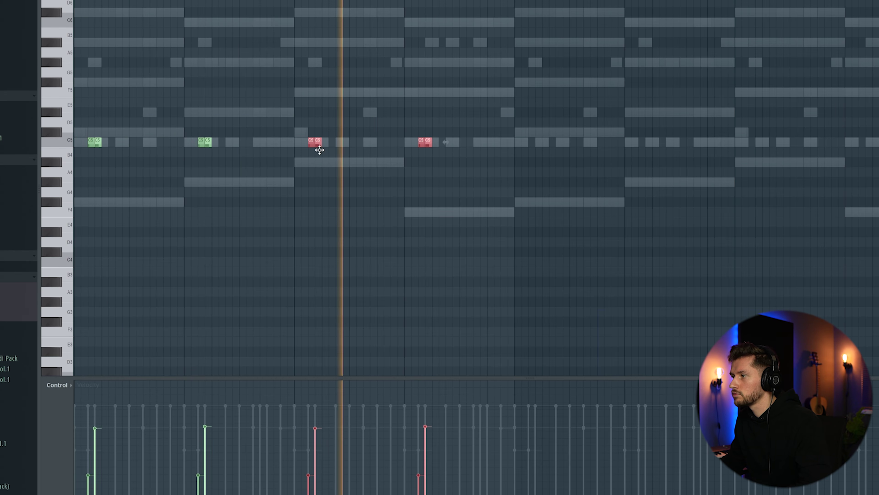
{"action": "left_click", "coordinate": [542, 82]}
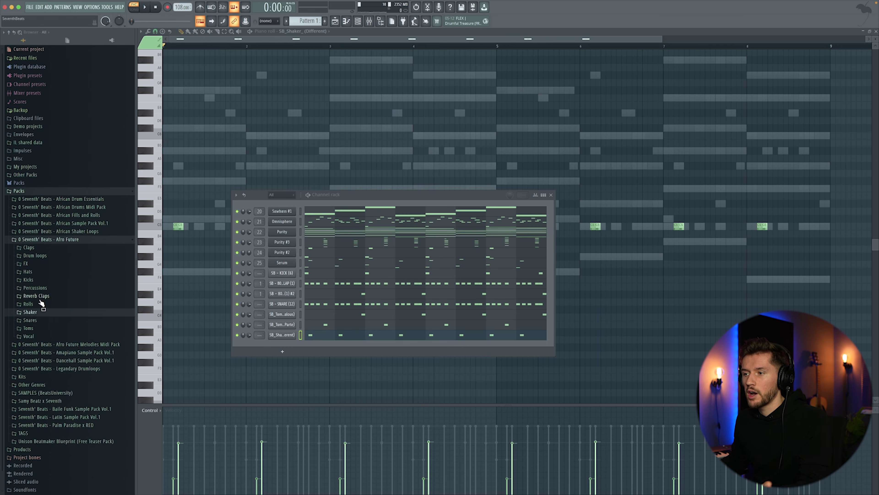
Add the SB_ReverbClap_ (Lava) sample as a channel with one reduced-velocity C5 hit at the start of bar one and play it.
{"action": "left_click", "coordinate": [35, 295]}
{"action": "left_click_drag", "start_coordinate": [204, 343], "coordinate": [293, 343]}
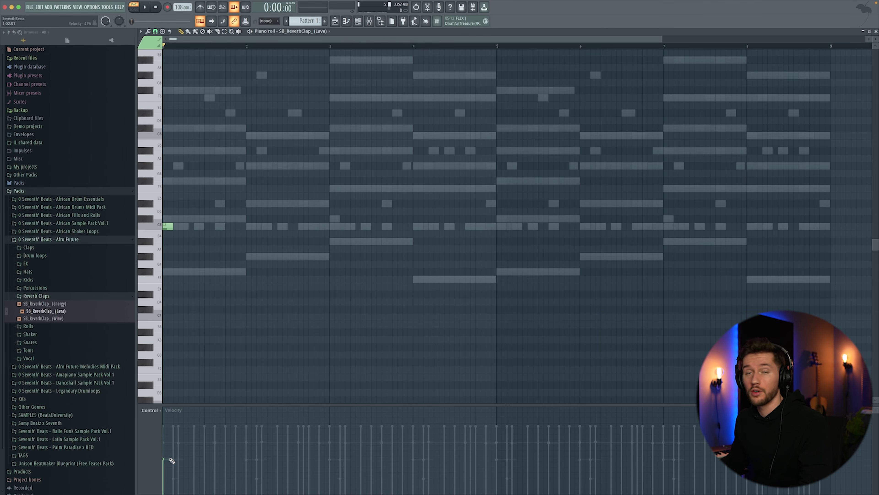
{"action": "key", "text": "space"}
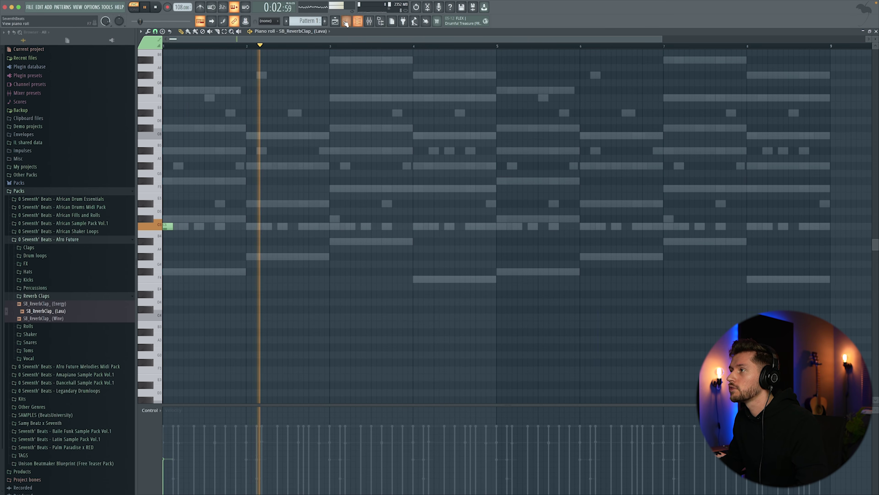
Open the playlist and place Pattern 1 at the start of Track 1.
{"action": "key", "text": "F5"}
{"action": "left_click", "coordinate": [324, 77]}
{"action": "left_click_drag", "start_coordinate": [324, 77], "coordinate": [241, 52]}
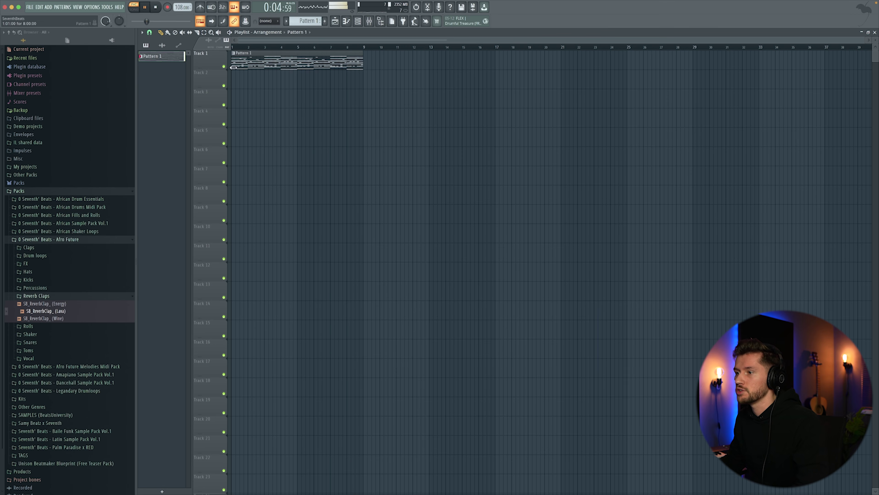
Place SB - SHAKER LOOP (1) from the African Shaker Loops pack on Track 9 and time-stretch it across the first eight bars.
{"action": "left_click", "coordinate": [46, 297]}
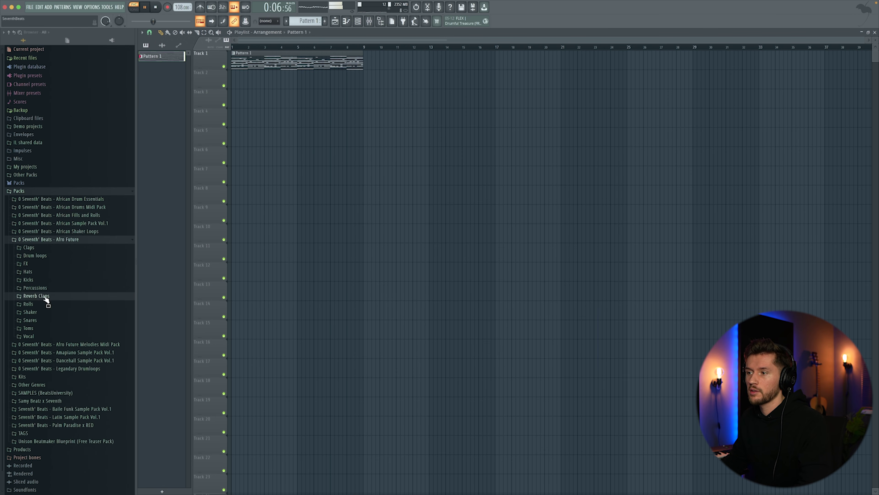
{"action": "left_click", "coordinate": [59, 241]}
{"action": "left_click", "coordinate": [82, 232]}
{"action": "left_click", "coordinate": [48, 240]}
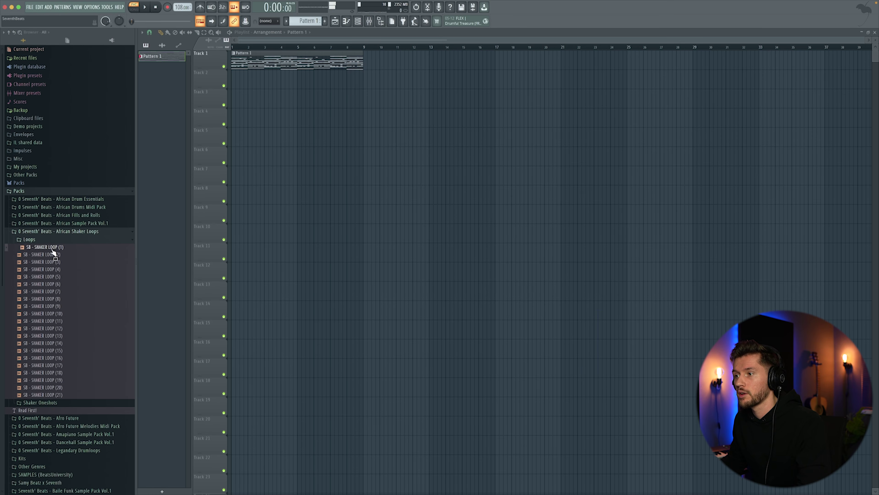
{"action": "left_click_drag", "start_coordinate": [163, 232], "coordinate": [285, 213]}
{"action": "double_click", "coordinate": [285, 214]}
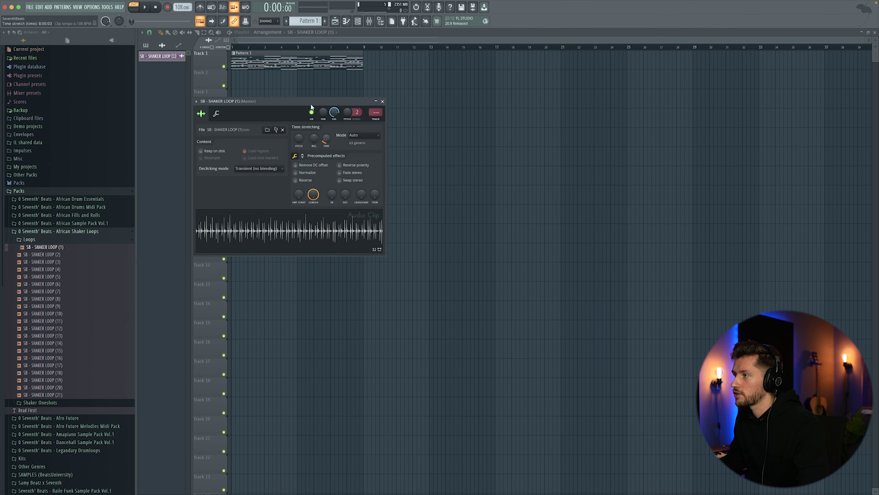
{"action": "left_click_drag", "start_coordinate": [311, 103], "coordinate": [330, 197]}
{"action": "key", "text": "Escape"}
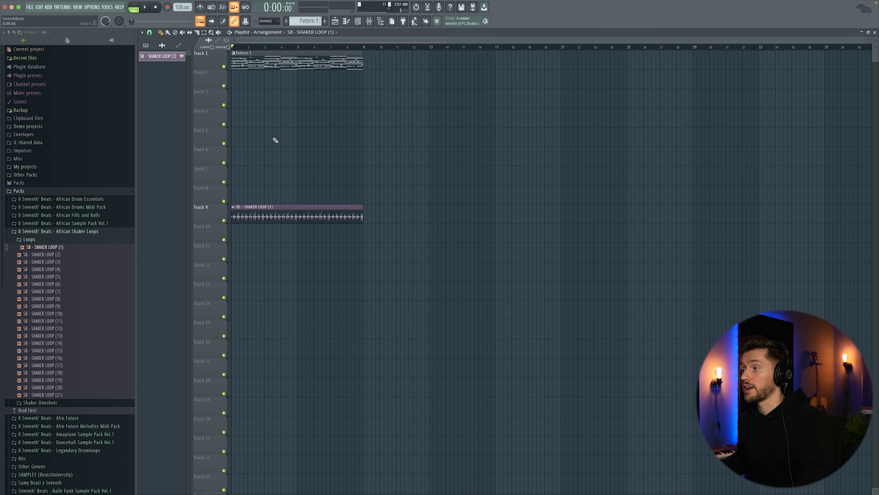
Play the arrangement, filter the channel rack to Unsorted channels and reposition the rack over the playlist.
{"action": "key", "text": "space"}
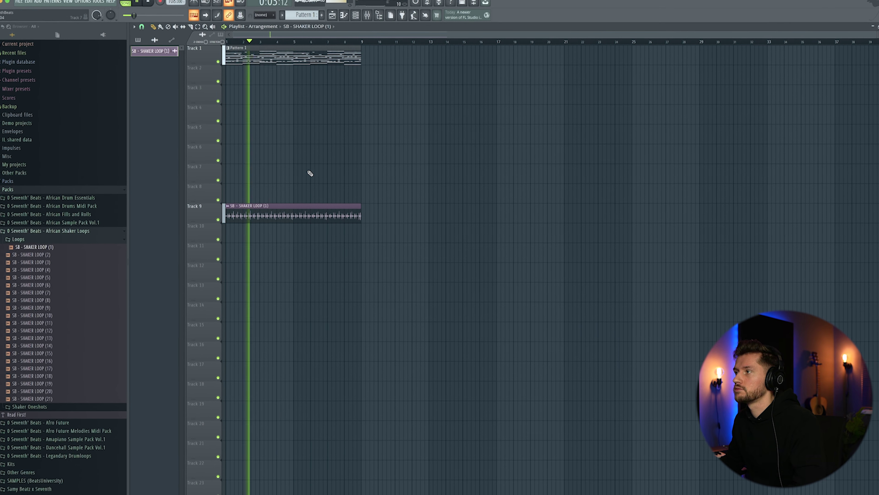
{"action": "key", "text": "F6"}
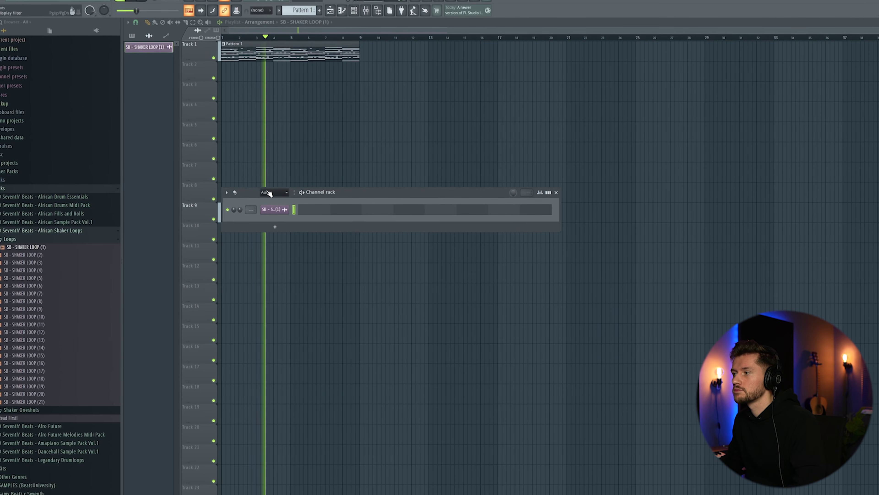
{"action": "left_click", "coordinate": [270, 192]}
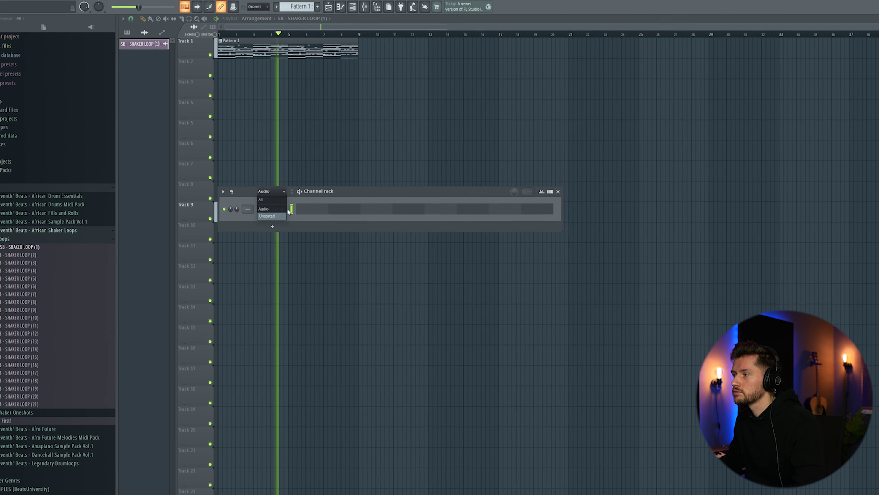
{"action": "left_click", "coordinate": [273, 213]}
{"action": "left_click_drag", "start_coordinate": [324, 189], "coordinate": [329, 234]}
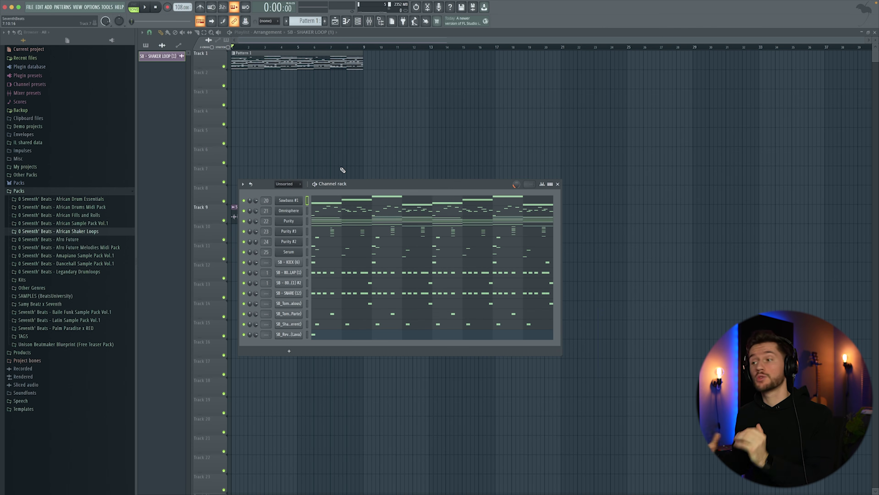
Browse the African Sample Pack Vol.1 to the Low toms folder within African Drums, Percussions and Toms.
{"action": "left_click", "coordinate": [100, 223]}
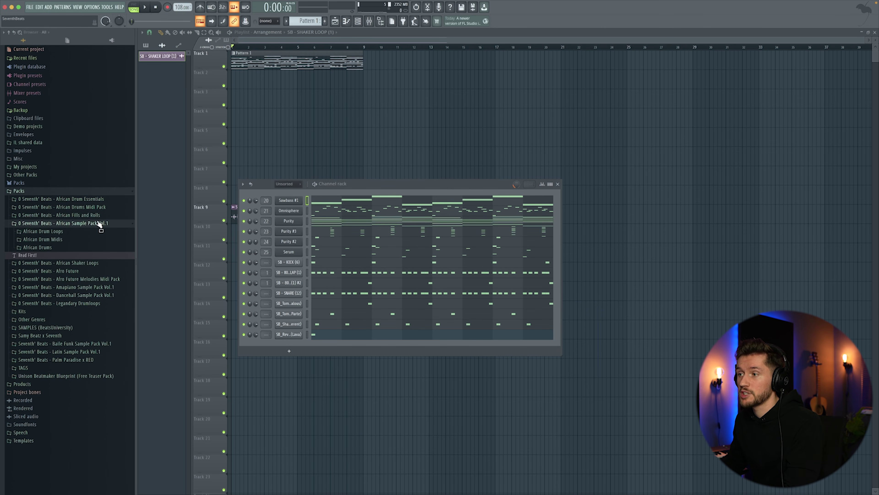
{"action": "left_click", "coordinate": [62, 248]}
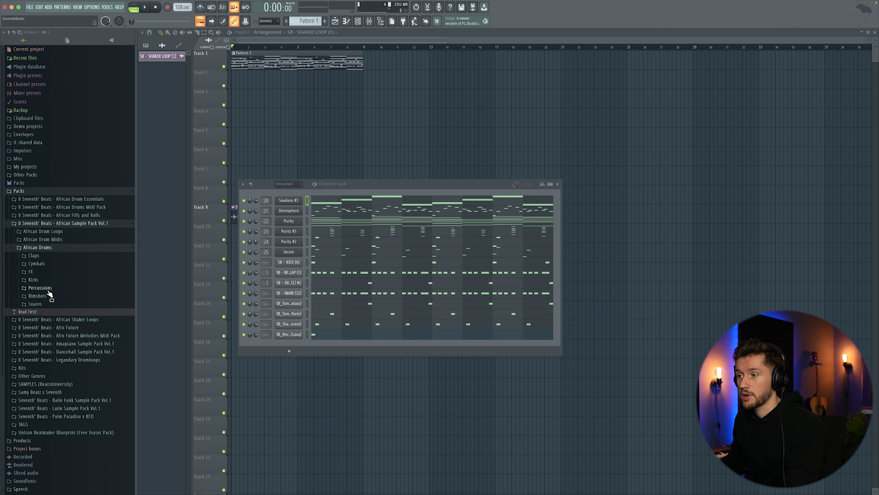
{"action": "left_click", "coordinate": [59, 288]}
{"action": "left_click", "coordinate": [62, 336]}
{"action": "scroll", "coordinate": [68, 359], "scroll_direction": "down", "scroll_amount": 7}
{"action": "left_click", "coordinate": [59, 317]}
{"action": "left_click", "coordinate": [56, 332]}
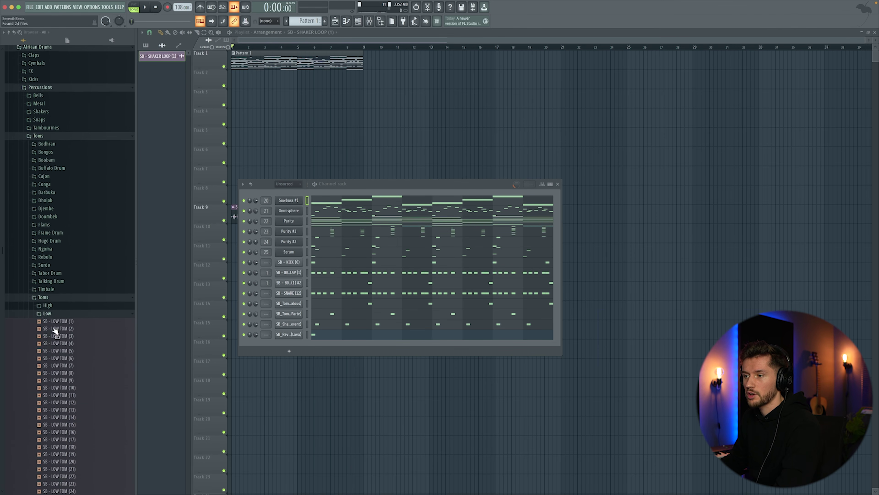
Audition the low toms and add SB - LOW TOM (20) and SB - LOW TOM (14) as channels below the reverb clap.
{"action": "key", "text": "Down"}
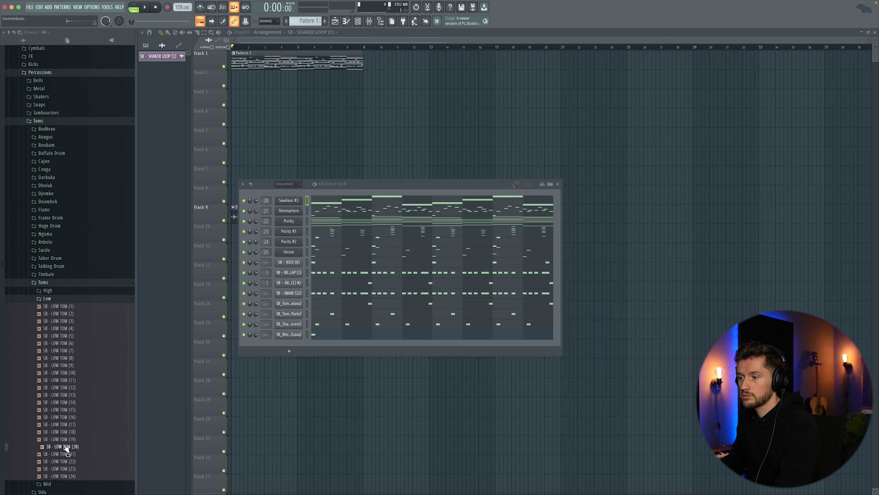
{"action": "left_click_drag", "start_coordinate": [291, 341], "coordinate": [290, 343]}
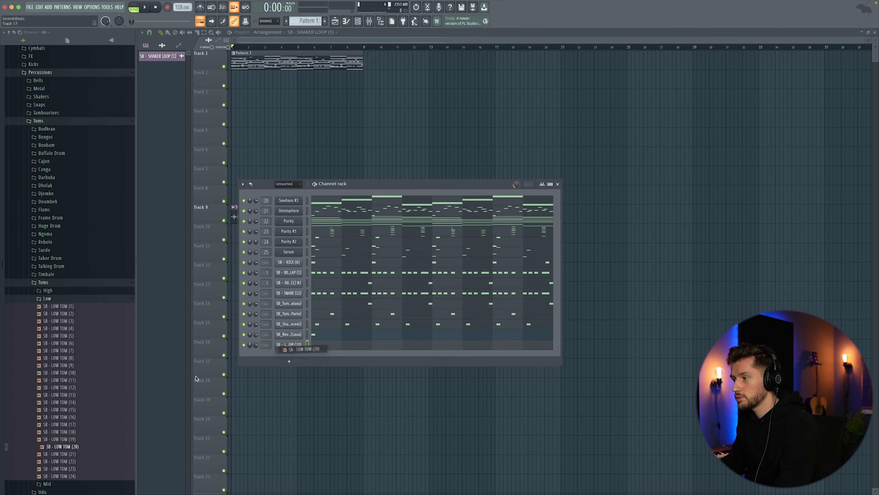
{"action": "left_click", "coordinate": [69, 410]}
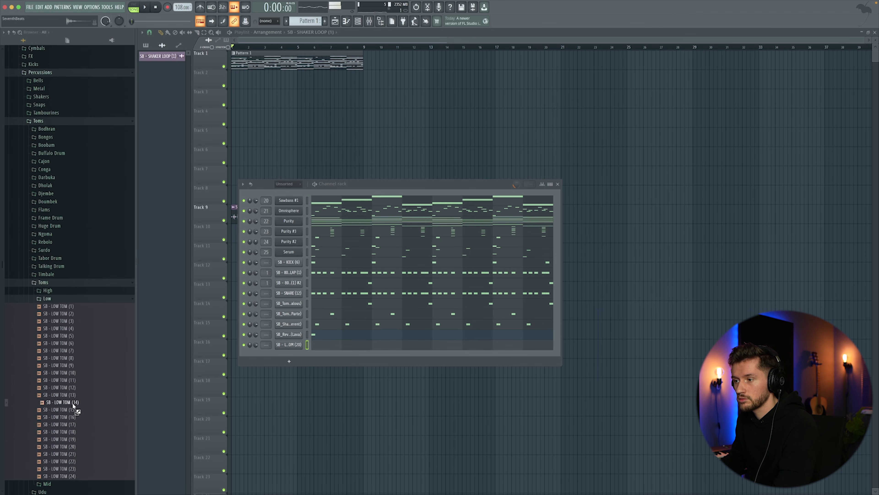
{"action": "left_click_drag", "start_coordinate": [288, 353], "coordinate": [289, 350]}
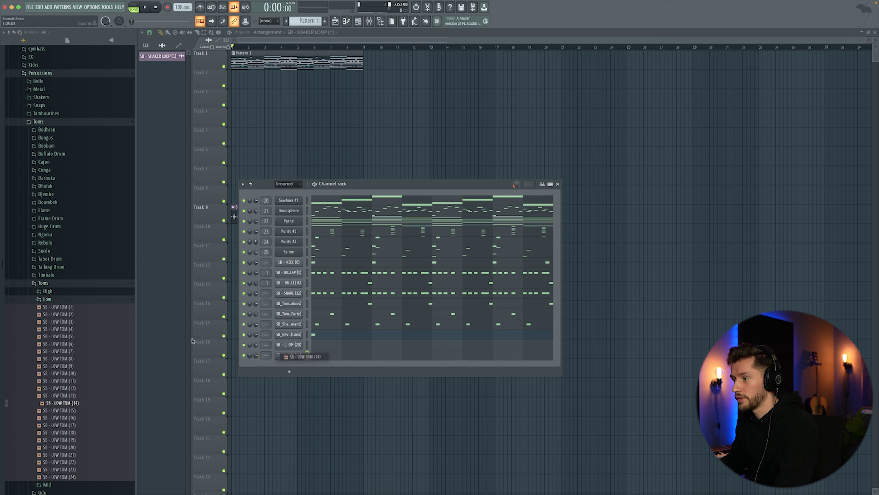
Add SB - DJEMBE (38) and SB - DHOLAK (4) from the Djembe and Dholak folders as channels below the low toms.
{"action": "left_click", "coordinate": [52, 193]}
{"action": "scroll", "coordinate": [62, 263], "scroll_direction": "down", "scroll_amount": 4}
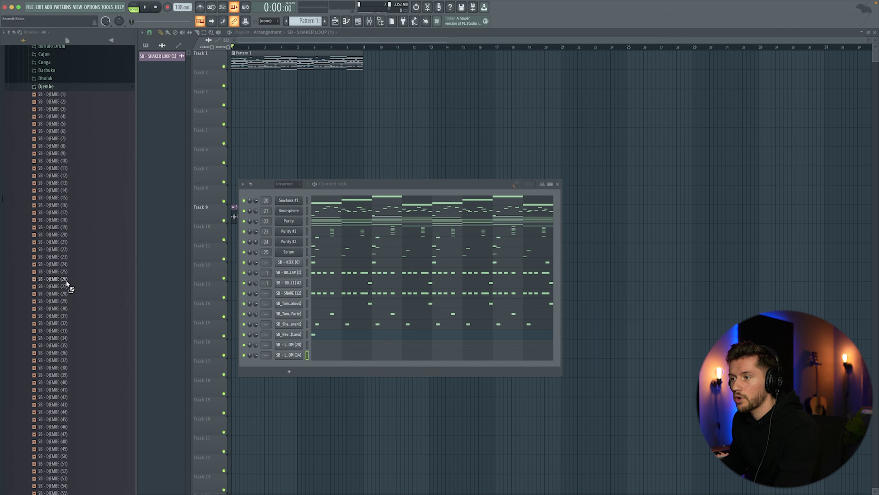
{"action": "left_click_drag", "start_coordinate": [64, 360], "coordinate": [292, 364]}
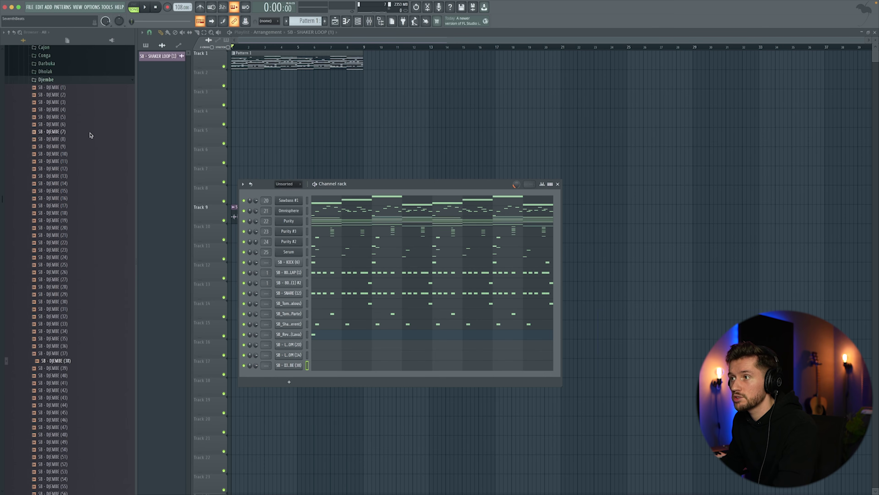
{"action": "left_click", "coordinate": [57, 79]}
{"action": "left_click", "coordinate": [61, 185]}
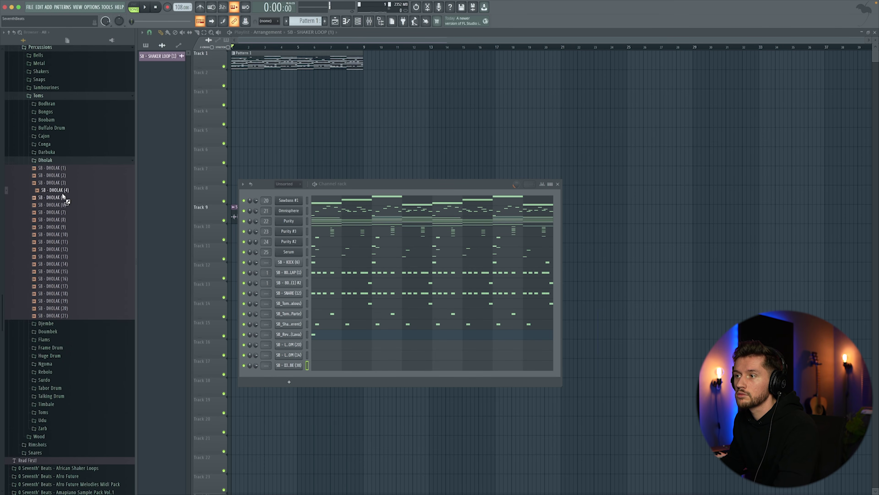
{"action": "left_click_drag", "start_coordinate": [292, 368], "coordinate": [297, 372]}
Audition the 808 claps in the African Drums Claps folder and add SB - 808 CLAP (8) as a channel below the dholak.
{"action": "left_click", "coordinate": [45, 96]}
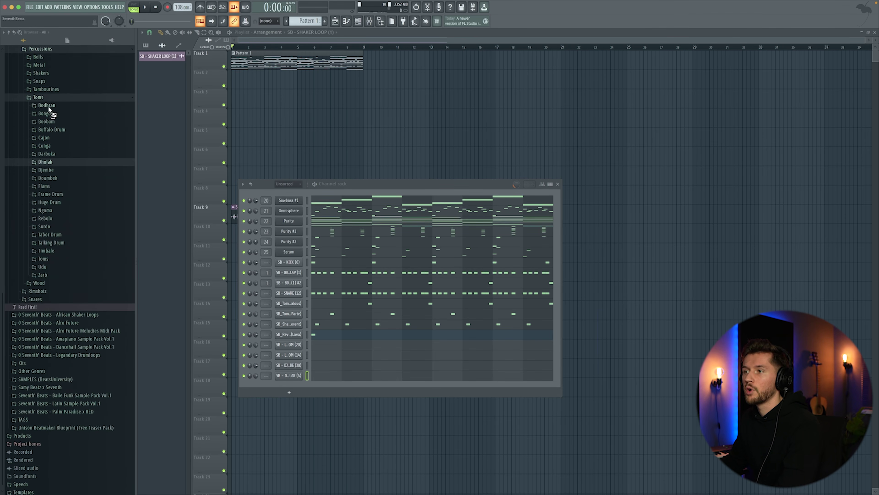
{"action": "scroll", "coordinate": [48, 101], "scroll_direction": "up", "scroll_amount": 7}
{"action": "left_click", "coordinate": [38, 193]}
{"action": "scroll", "coordinate": [87, 209], "scroll_direction": "up", "scroll_amount": 3}
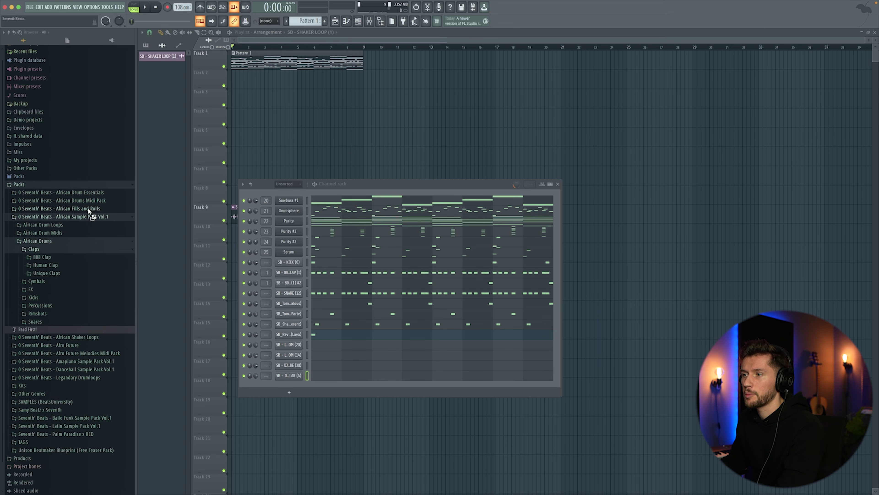
{"action": "left_click", "coordinate": [47, 258]}
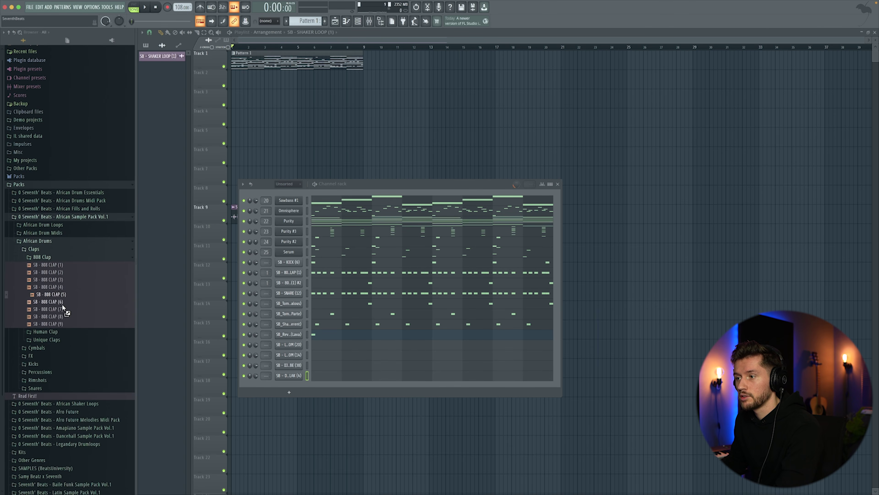
{"action": "left_click", "coordinate": [52, 316]}
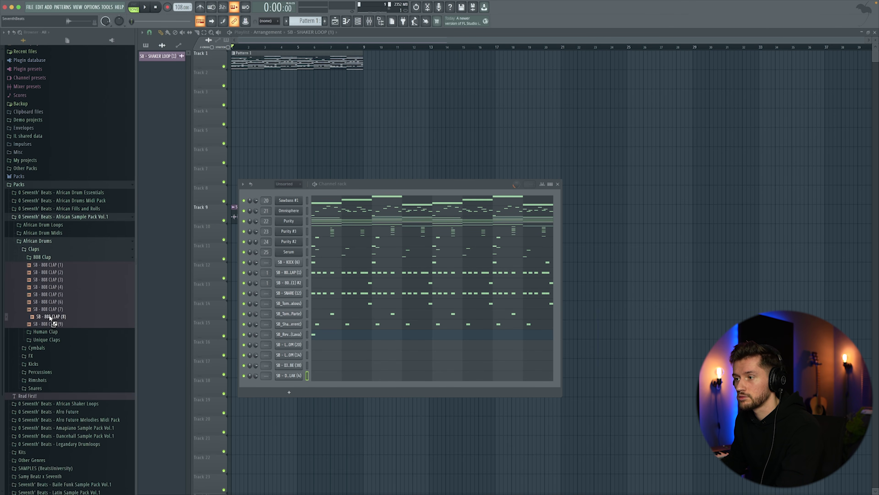
{"action": "left_click_drag", "start_coordinate": [297, 387], "coordinate": [294, 381]}
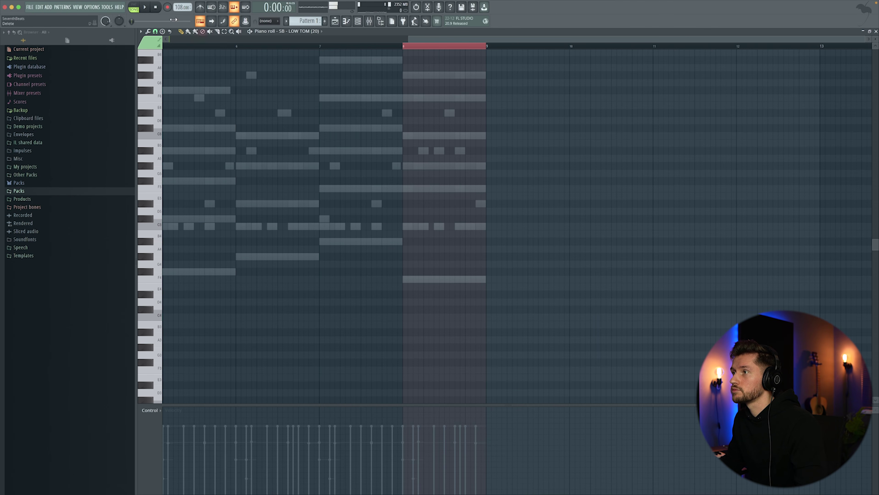
Add a two-step C5 note for SB - LOW TOM (14) at step 11 of bar 8 and play the bar.
{"action": "key", "text": "space"}
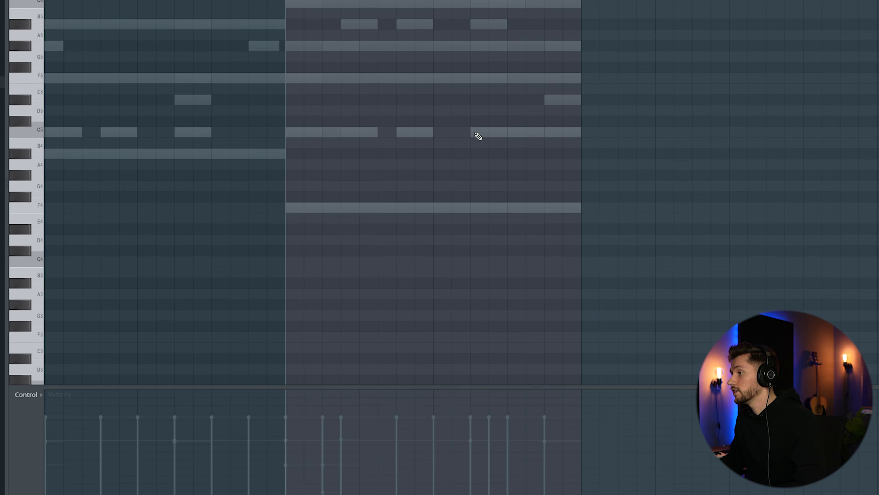
{"action": "left_click", "coordinate": [478, 136]}
{"action": "key", "text": "space"}
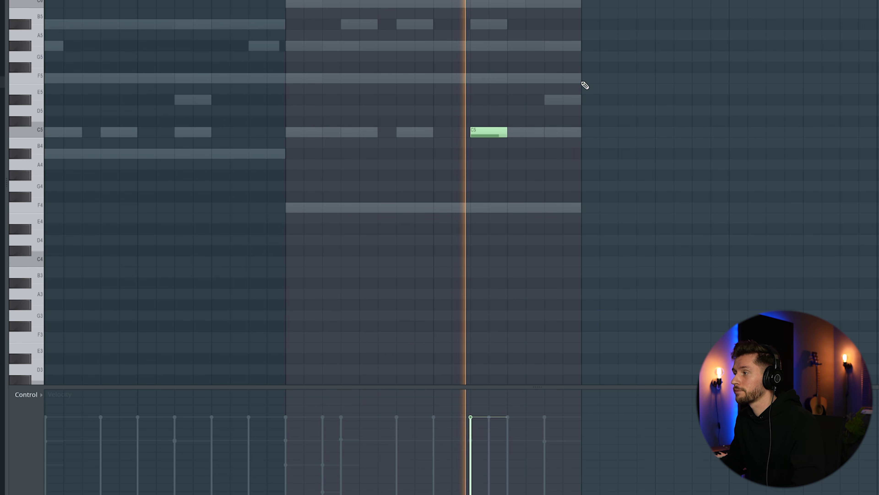
{"action": "key", "text": "space"}
Add a one-step C5 note for SB - DJEMBE (38) at step 13 of bar 8 and play the bar.
{"action": "key", "text": "F6"}
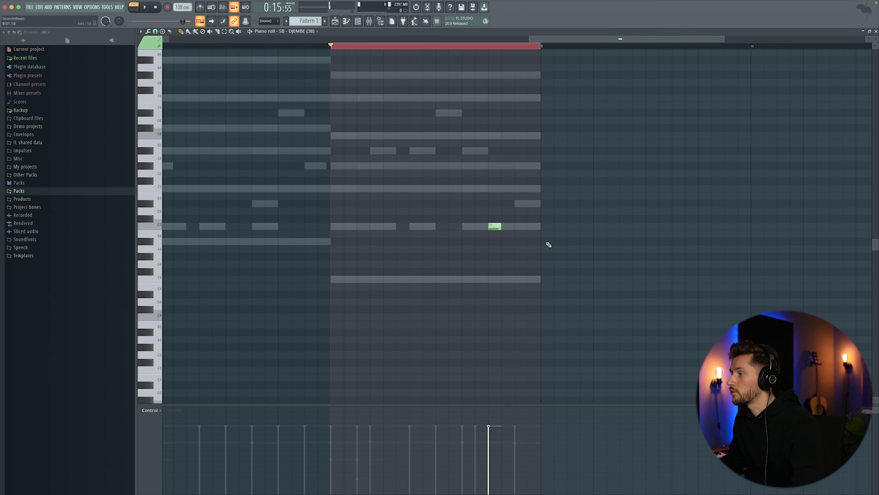
{"action": "key", "text": "space"}
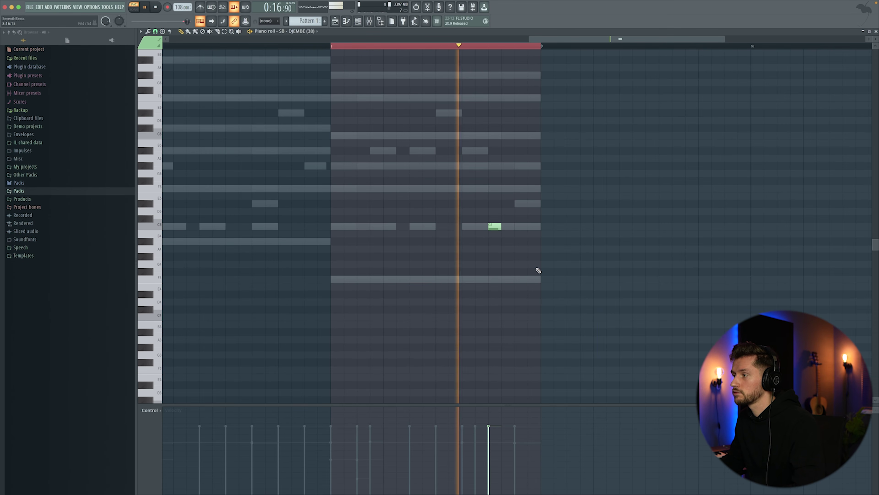
{"action": "key", "text": "space"}
Add a one-step C5 note for SB - DHOLAK (4) at step 12 of bar 8 and play the bar.
{"action": "left_click", "coordinate": [358, 22]}
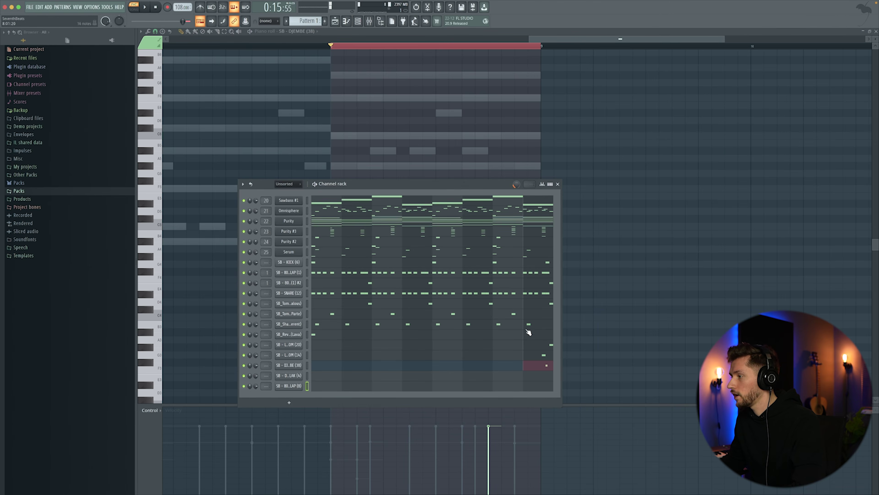
{"action": "left_click", "coordinate": [526, 376]}
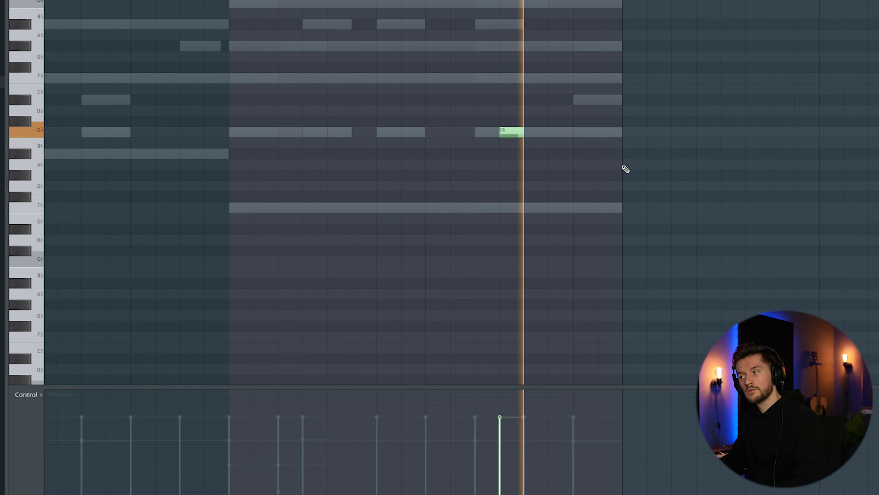
{"action": "key", "text": "space"}
Enter four consecutive half-step C5 notes for SB - 808 CLAP (8), starting at step 11 of bar 8.
{"action": "key", "text": "F6"}
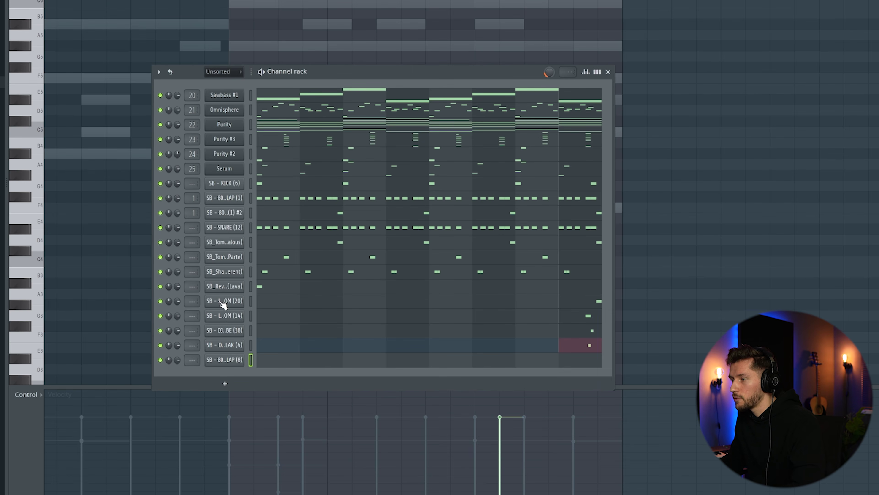
{"action": "left_click", "coordinate": [320, 363]}
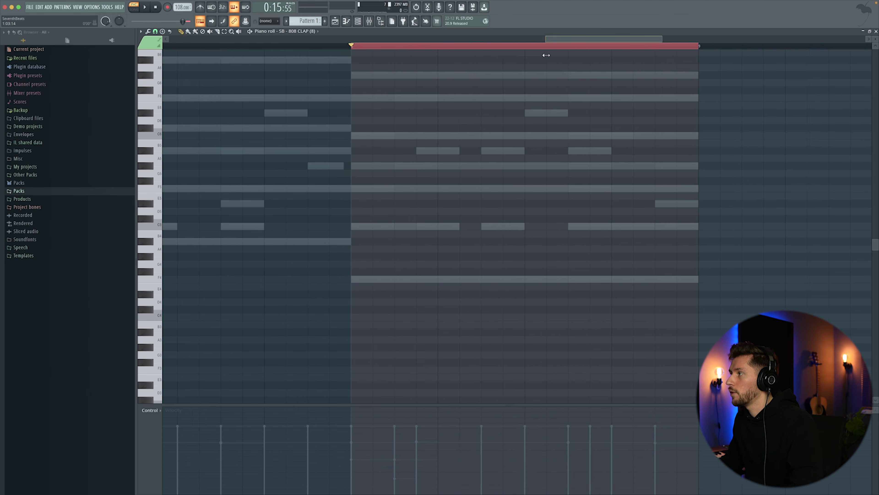
{"action": "left_click", "coordinate": [569, 226]}
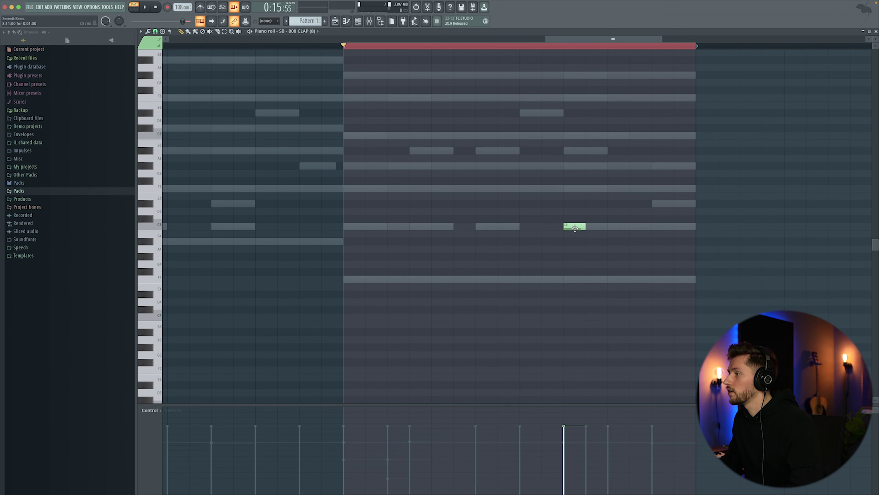
{"action": "left_click", "coordinate": [579, 220]}
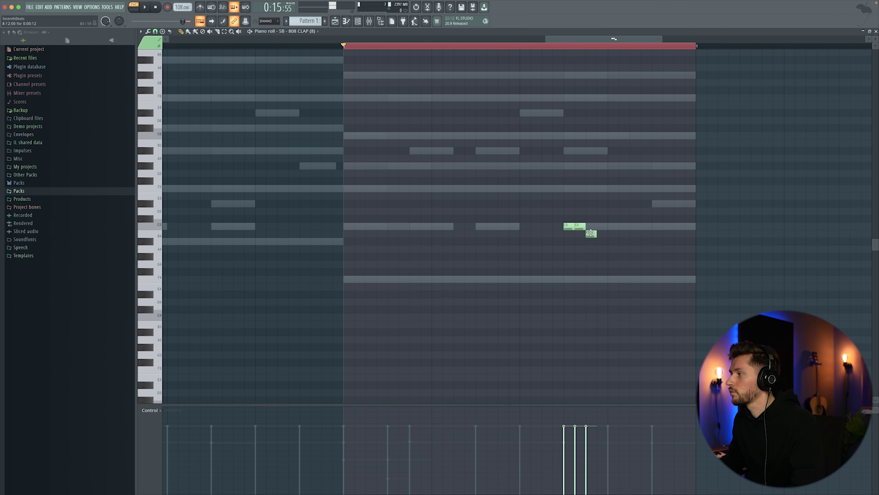
{"action": "left_click", "coordinate": [603, 226]}
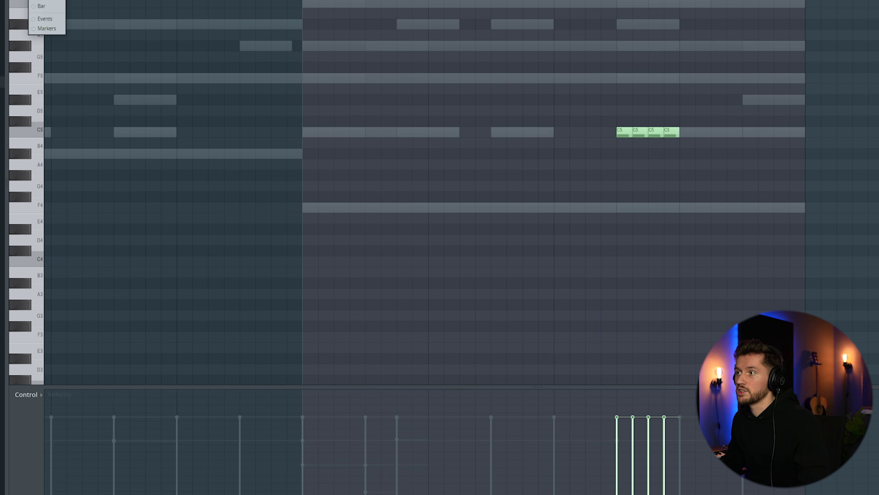
Shorten and duplicate the clap notes into an eight-note quarter-step roll with rising velocities, then play it back.
{"action": "left_click", "coordinate": [46, 1]}
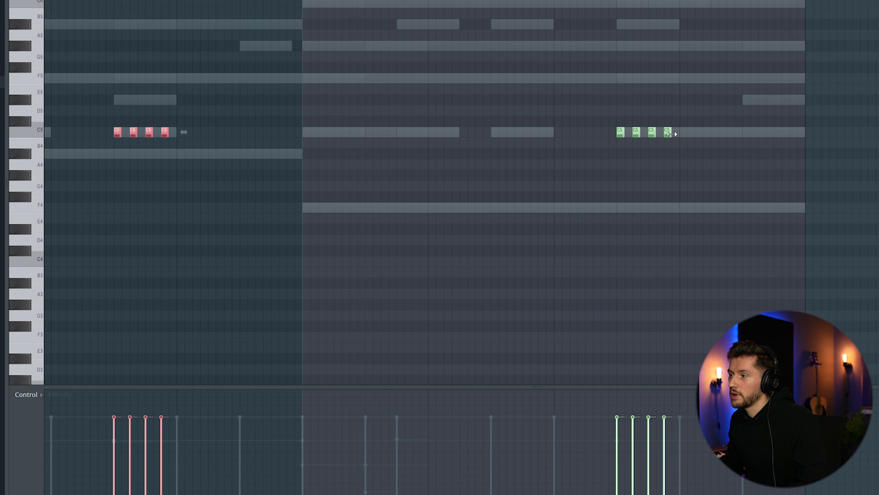
{"action": "left_click_drag", "start_coordinate": [114, 135], "coordinate": [617, 134]}
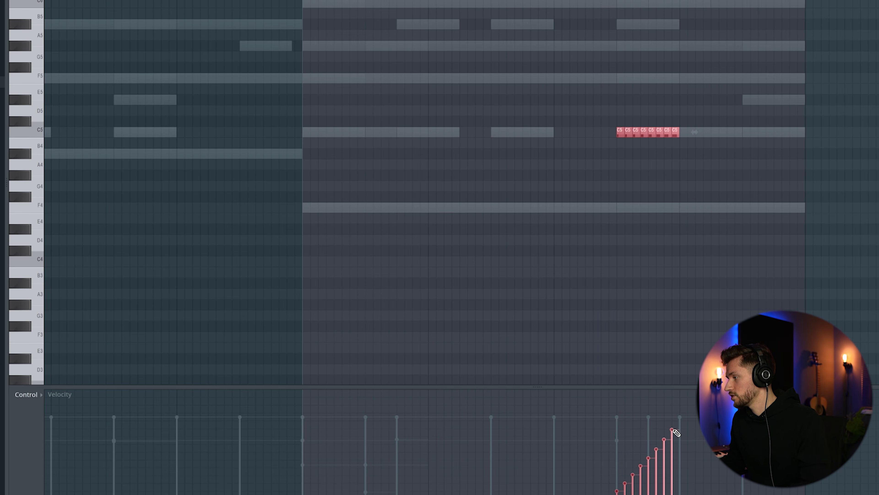
{"action": "key", "text": "space"}
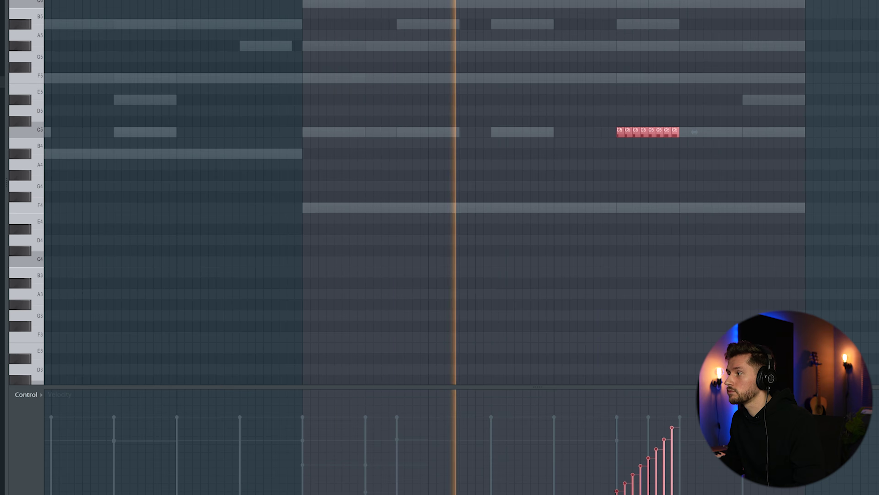
Route all drum channels from SB - KICK (6) to SB - 808 CLAP (8) to consecutive mixer tracks starting from Insert 1.
{"action": "key", "text": "F6"}
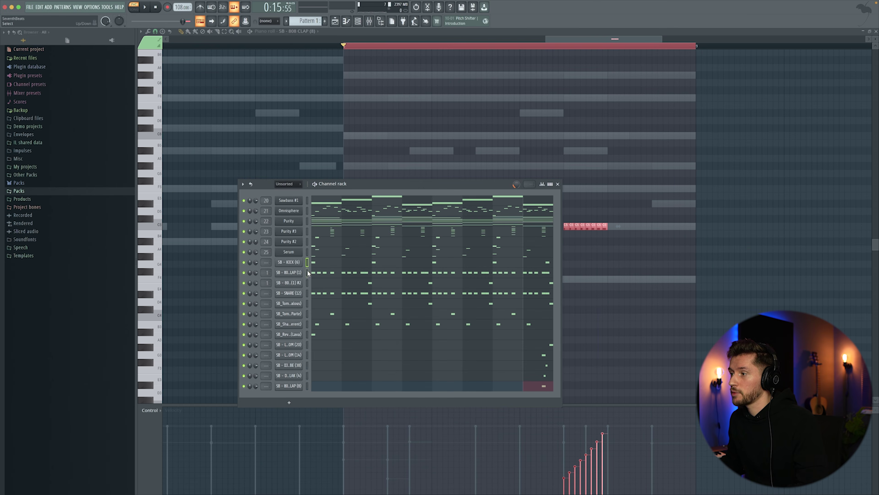
{"action": "left_click", "coordinate": [370, 21]}
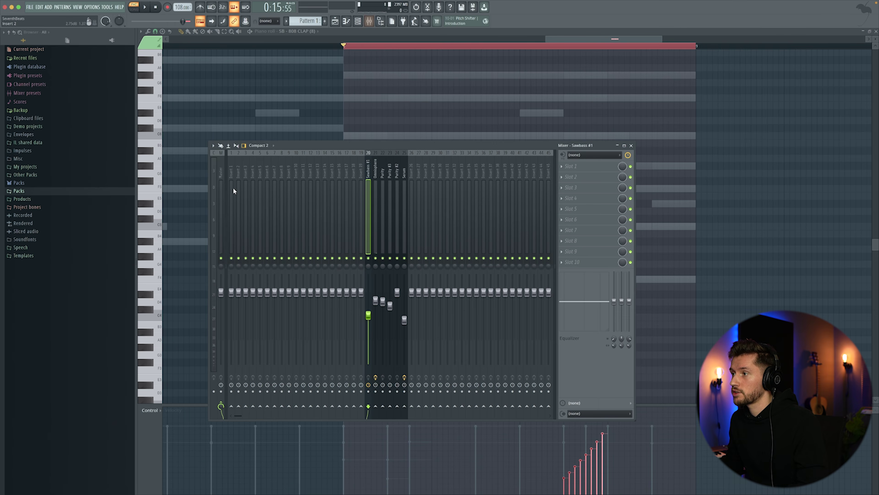
{"action": "right_click", "coordinate": [233, 183]}
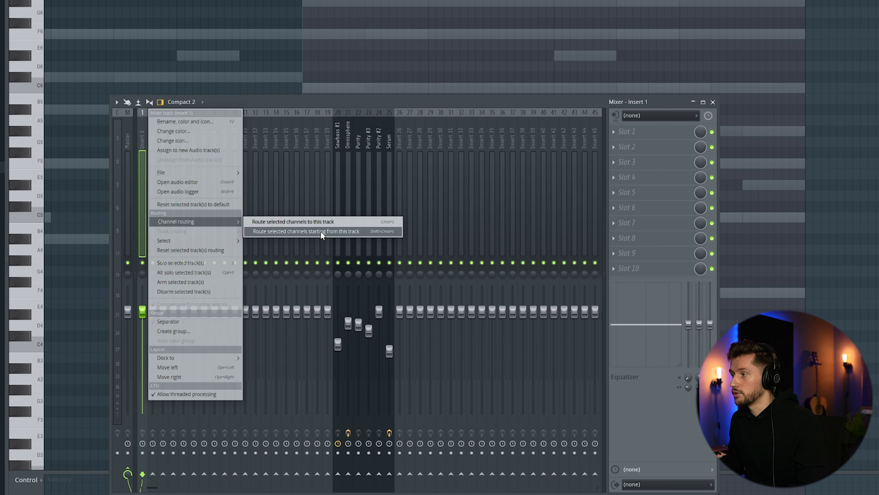
{"action": "left_click", "coordinate": [321, 231]}
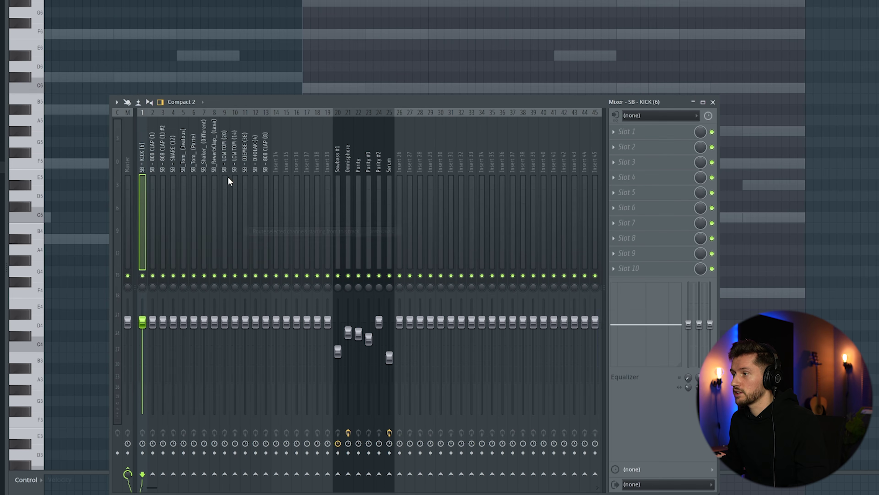
Rename mixer insert 15 as ROLL and route the low tom, djembe, dholak and 808 CLAP (8) tracks into it.
{"action": "type", "text": "R"}
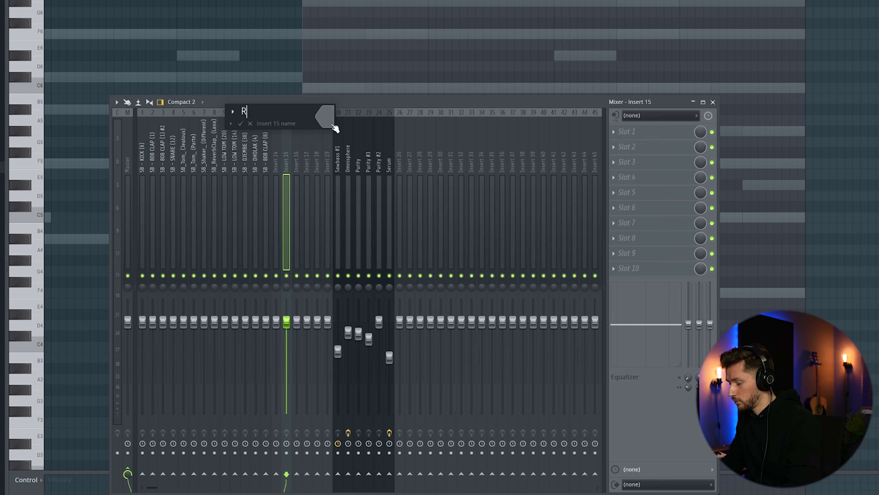
{"action": "type", "text": "OLL"}
{"action": "key", "text": "Return"}
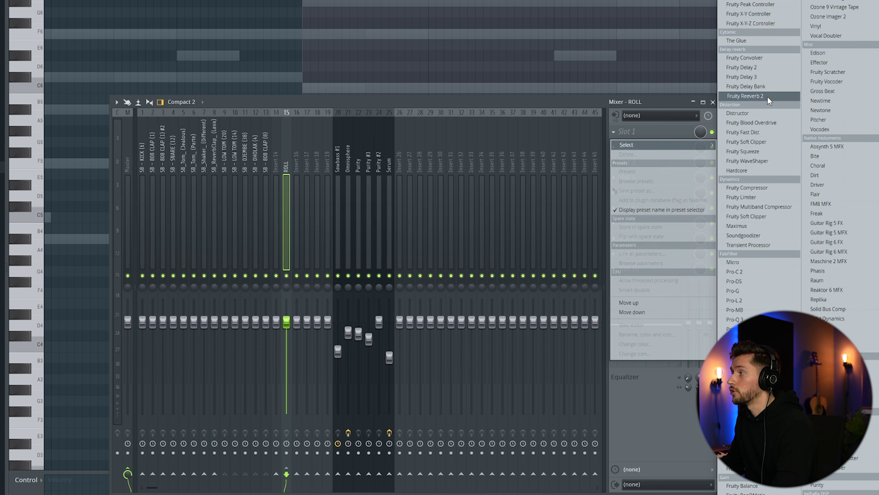
Load Fruity Reeverb 2 on the ROLL track, lower its wet level slightly during playback, and play the full arrangement.
{"action": "left_click", "coordinate": [767, 96]}
{"action": "key", "text": "space"}
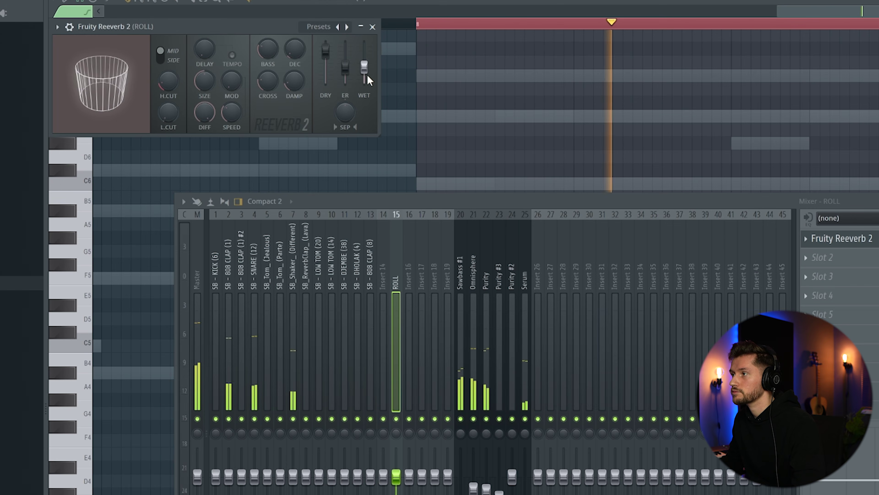
{"action": "left_click_drag", "start_coordinate": [367, 76], "coordinate": [367, 79]}
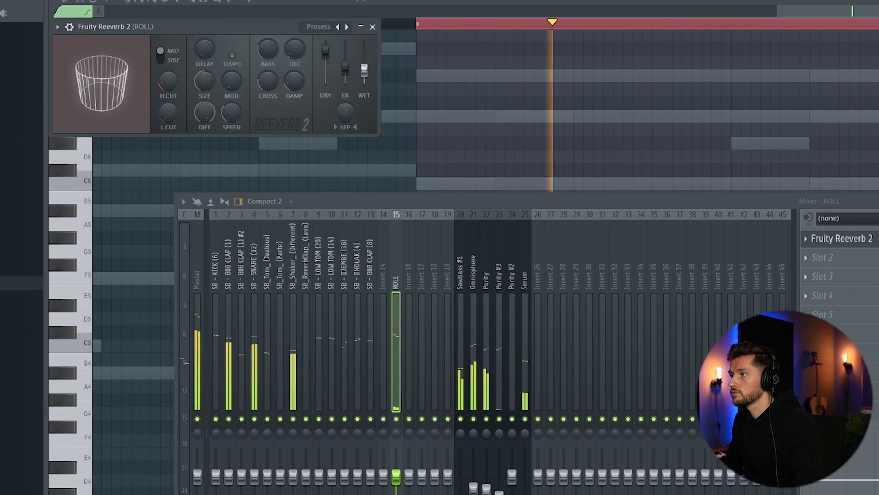
{"action": "left_click", "coordinate": [372, 26]}
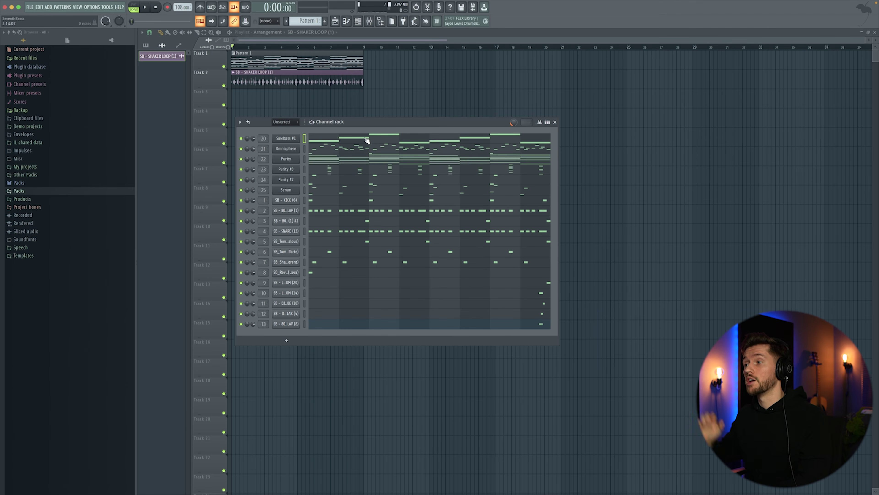
{"action": "key", "text": "space"}
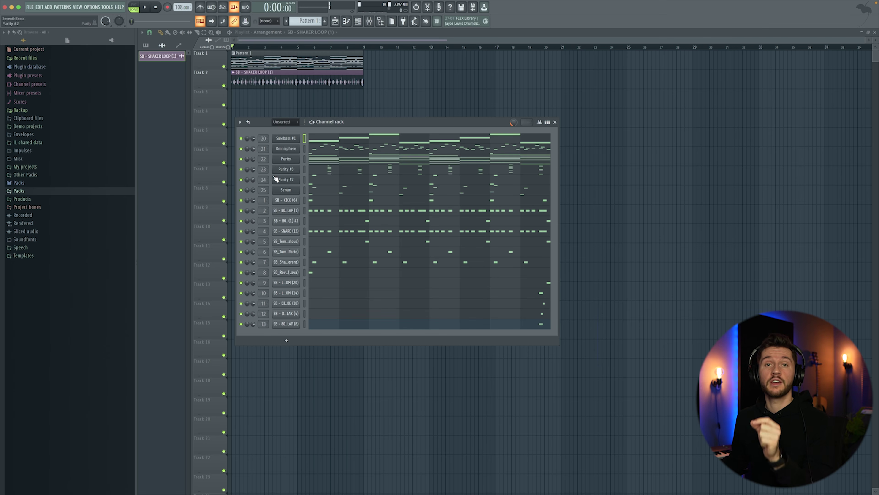
Insert a 3x Osc channel above SB - KICK (6) and reposition its plugin window.
{"action": "right_click", "coordinate": [298, 197]}
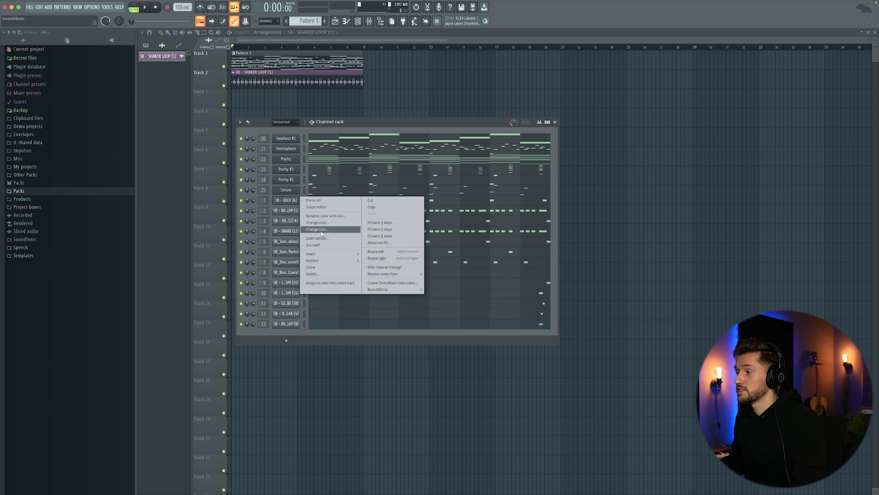
{"action": "mouse_move", "coordinate": [342, 254]}
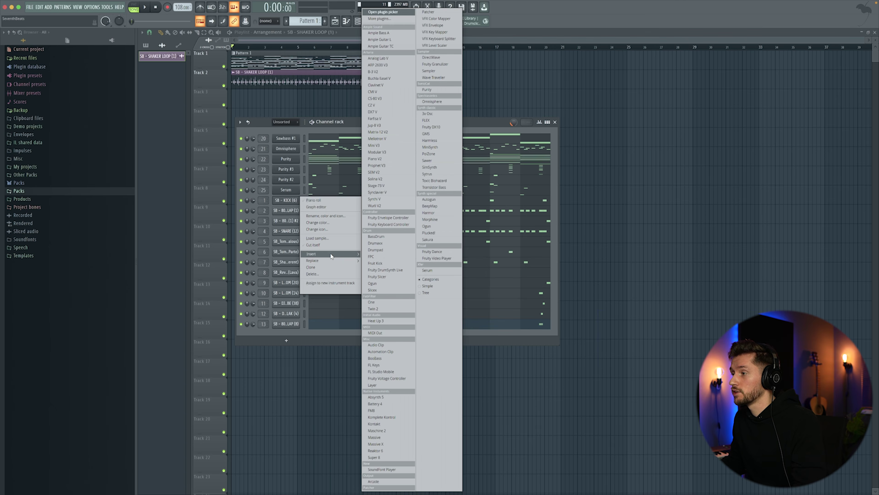
{"action": "left_click", "coordinate": [432, 116]}
{"action": "left_click_drag", "start_coordinate": [237, 84], "coordinate": [333, 123]}
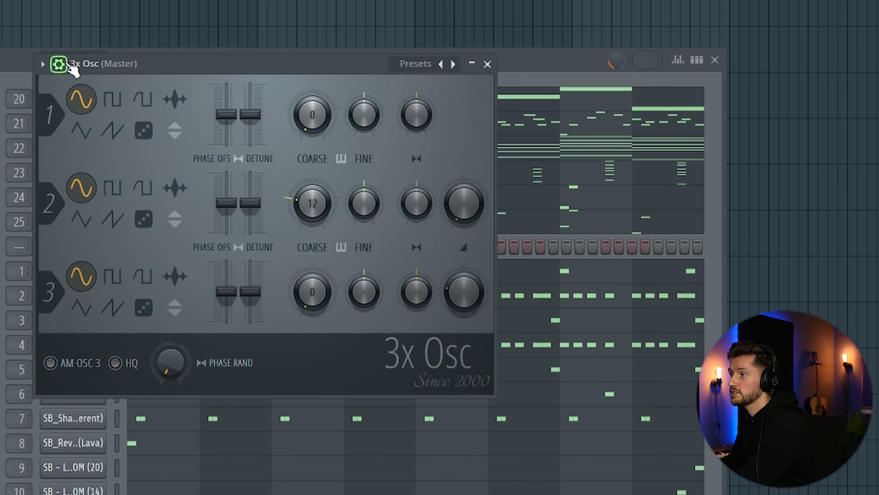
Open the volume envelope settings of the 3x Osc channel and adjust the envelope's attack and hold.
{"action": "left_click", "coordinate": [62, 64]}
{"action": "left_click", "coordinate": [125, 94]}
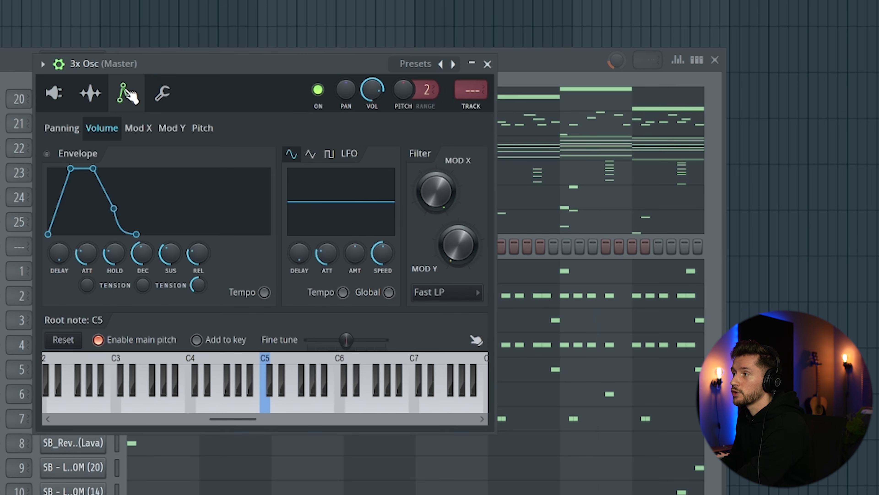
{"action": "left_click_drag", "start_coordinate": [92, 271], "coordinate": [92, 291]}
{"action": "left_click_drag", "start_coordinate": [119, 251], "coordinate": [142, 273]}
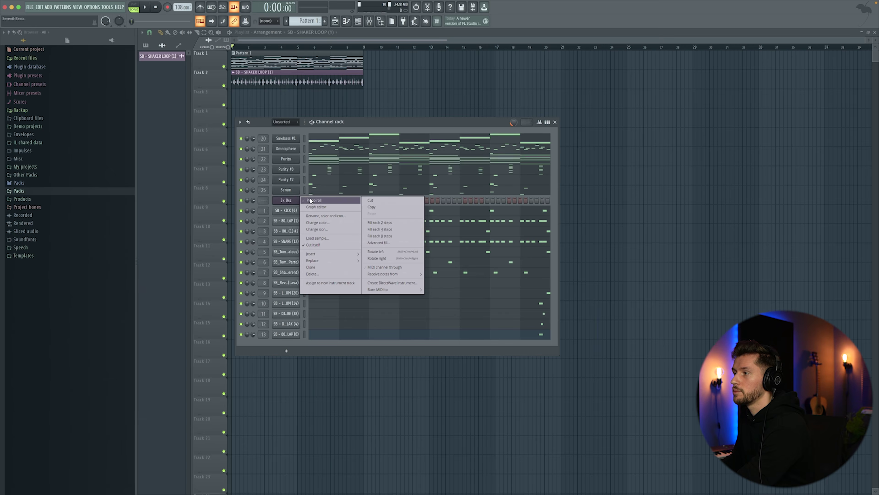
Open the 3x Osc piano roll and place half-bar bass notes: F#3 at bar 1 and A#3 at bar 3.
{"action": "left_click", "coordinate": [325, 200]}
{"action": "left_click", "coordinate": [184, 271]}
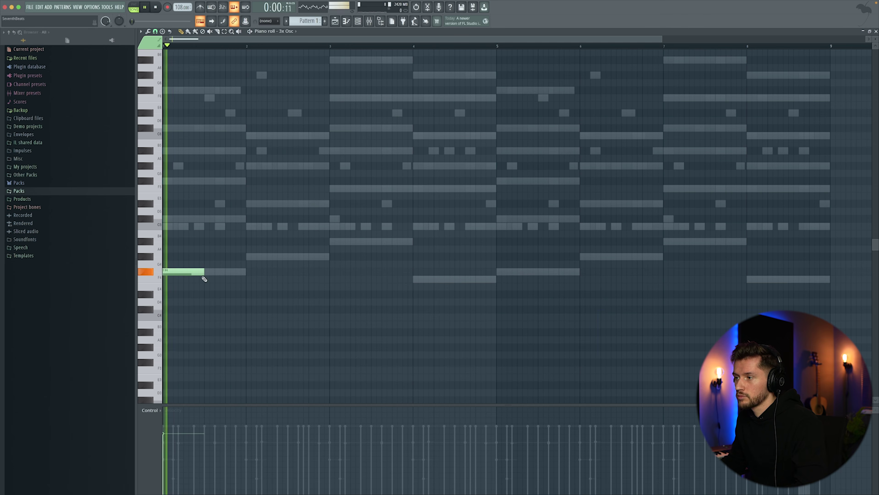
{"action": "left_click_drag", "start_coordinate": [184, 271], "coordinate": [175, 363]}
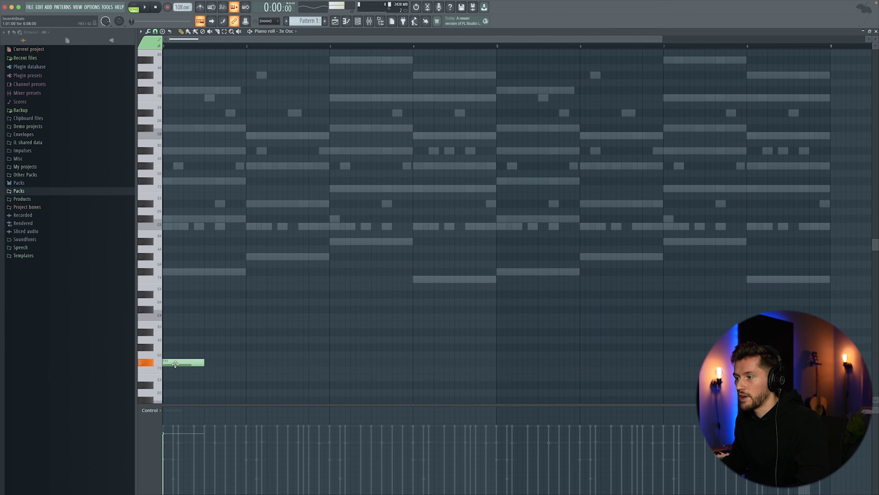
{"action": "left_click", "coordinate": [347, 241]}
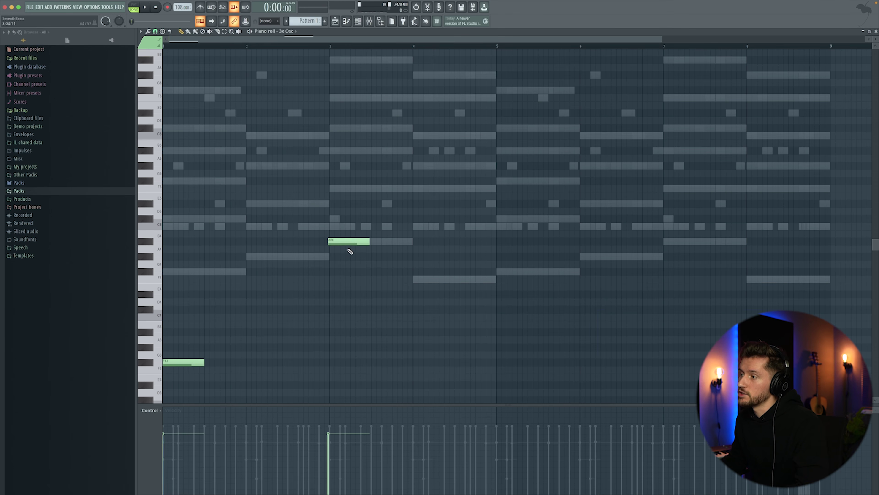
{"action": "left_click_drag", "start_coordinate": [351, 252], "coordinate": [346, 342]}
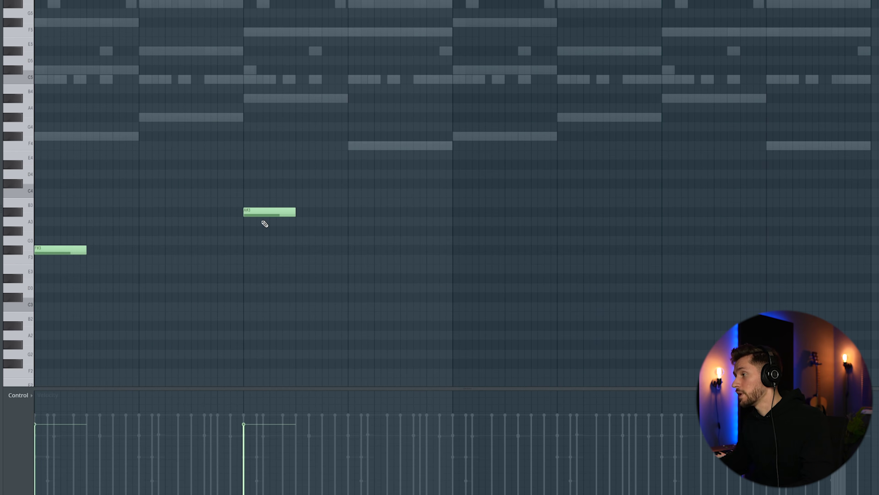
During playback, add bass notes F#3 at bar 5, A#3 at bar 7 and D3 near the end of bar 8.
{"action": "key", "text": "space"}
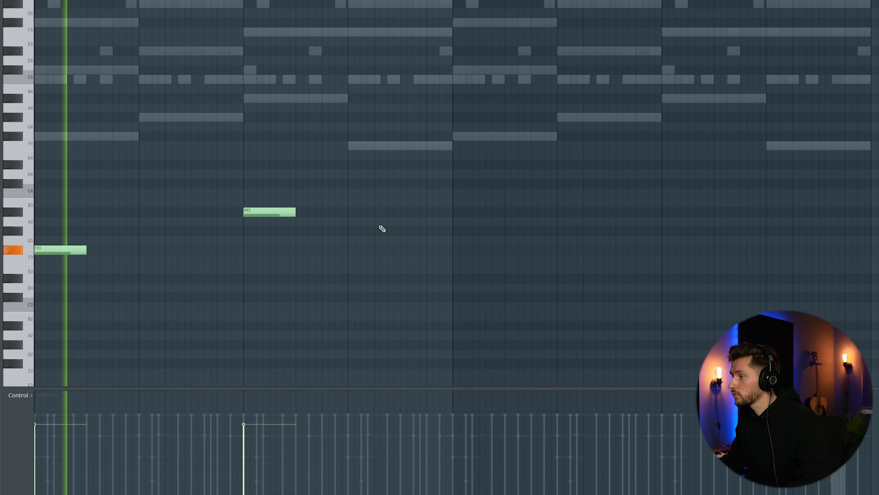
{"action": "left_click", "coordinate": [464, 250]}
{"action": "left_click_drag", "start_coordinate": [465, 249], "coordinate": [466, 250]}
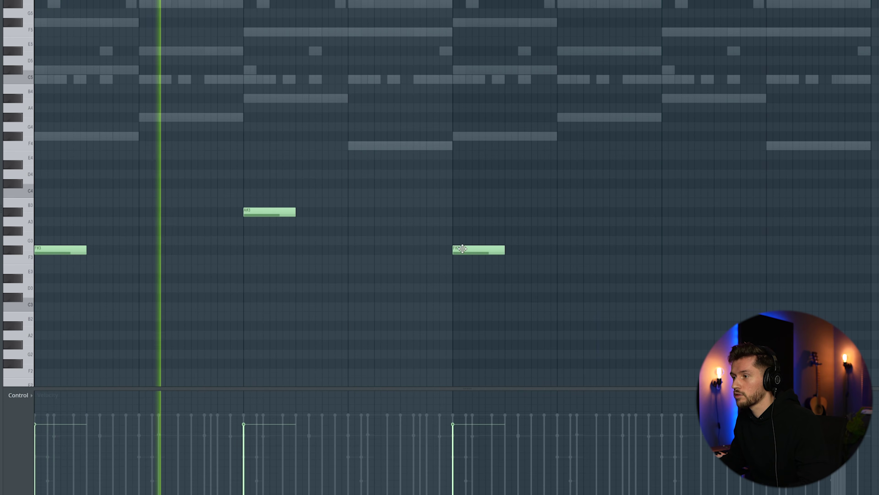
{"action": "left_click", "coordinate": [667, 212]}
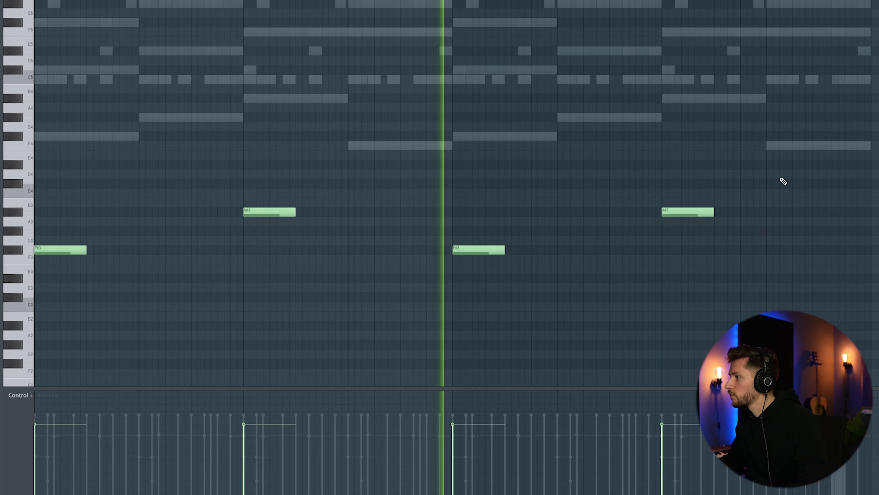
{"action": "left_click", "coordinate": [821, 287]}
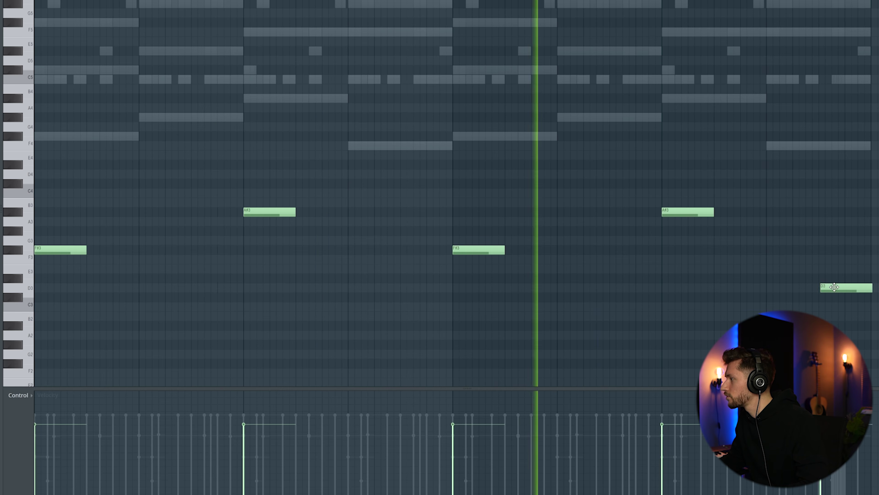
{"action": "left_click_drag", "start_coordinate": [869, 287], "coordinate": [860, 257]}
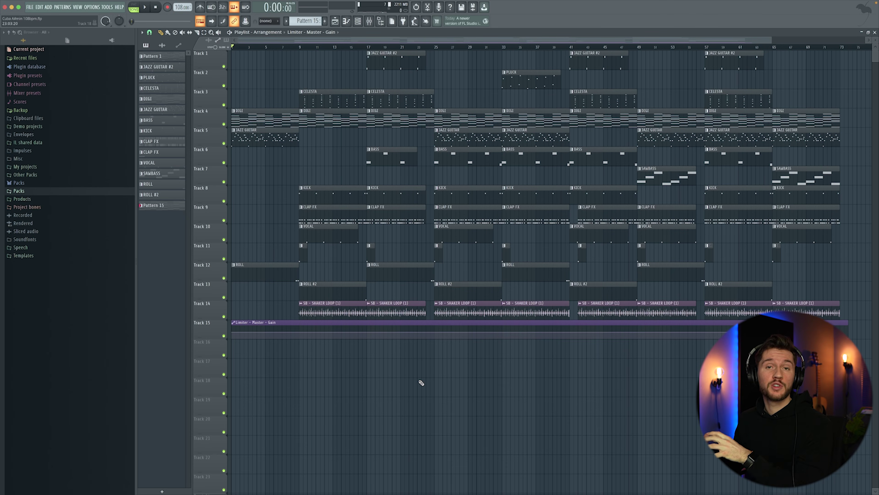
Play the full arrangement and examine the VOCAL pattern's notes in the channel rack and piano roll.
{"action": "key", "text": "space"}
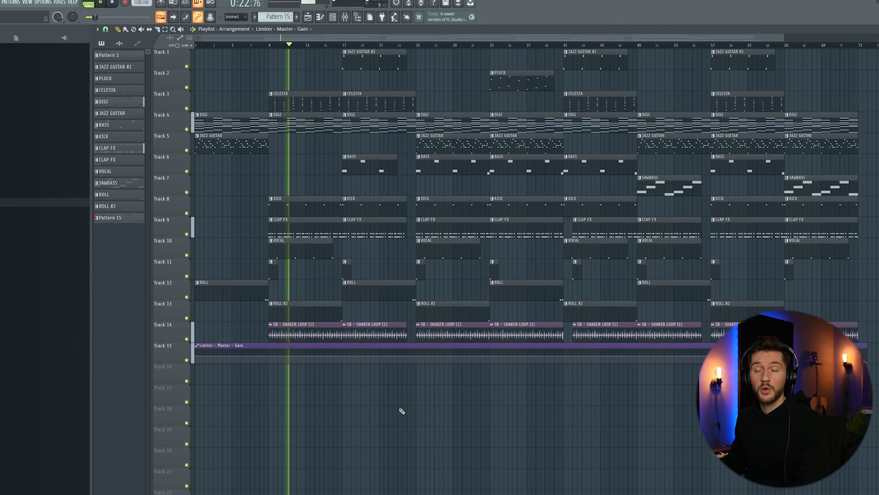
{"action": "double_click", "coordinate": [301, 251]}
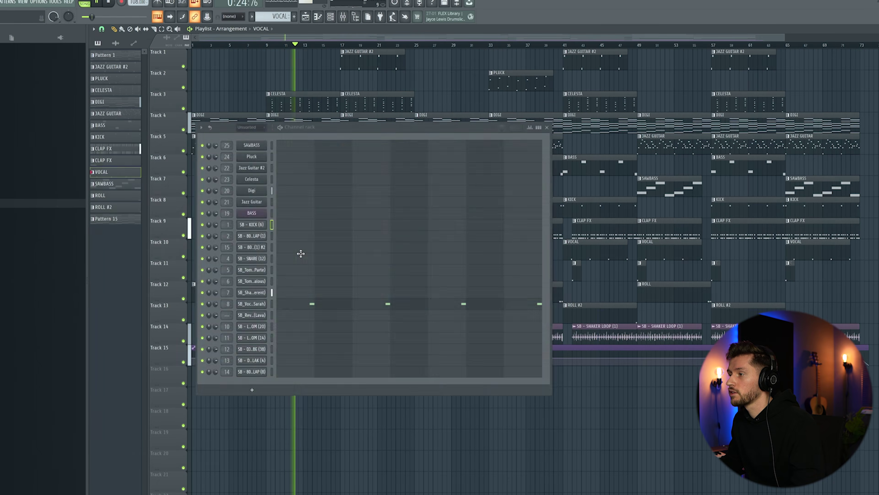
{"action": "left_click_drag", "start_coordinate": [363, 35], "coordinate": [148, 35]}
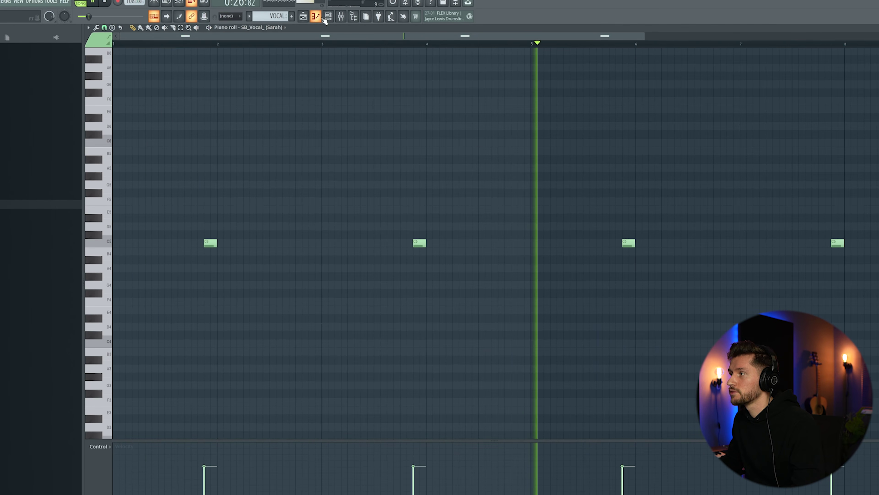
{"action": "key", "text": "F6"}
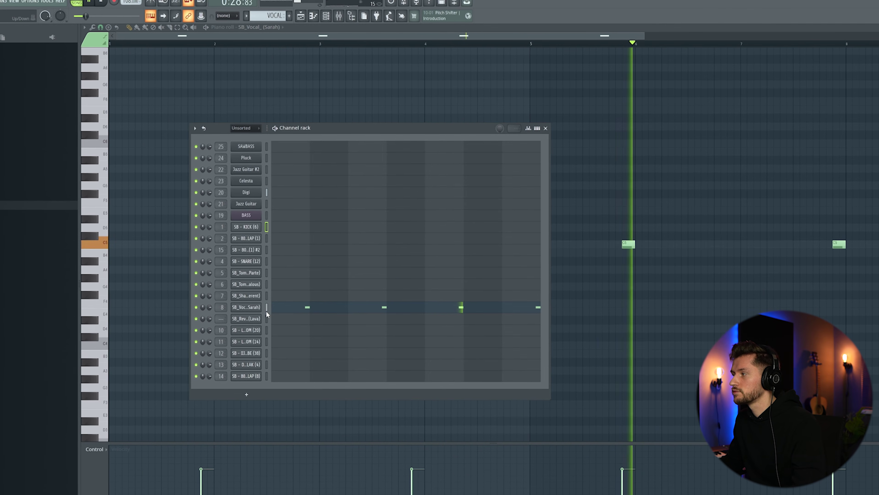
Inspect the effects chain on the vocal's mixer track and open its Fruity parametric EQ 2.
{"action": "left_click", "coordinate": [337, 16]}
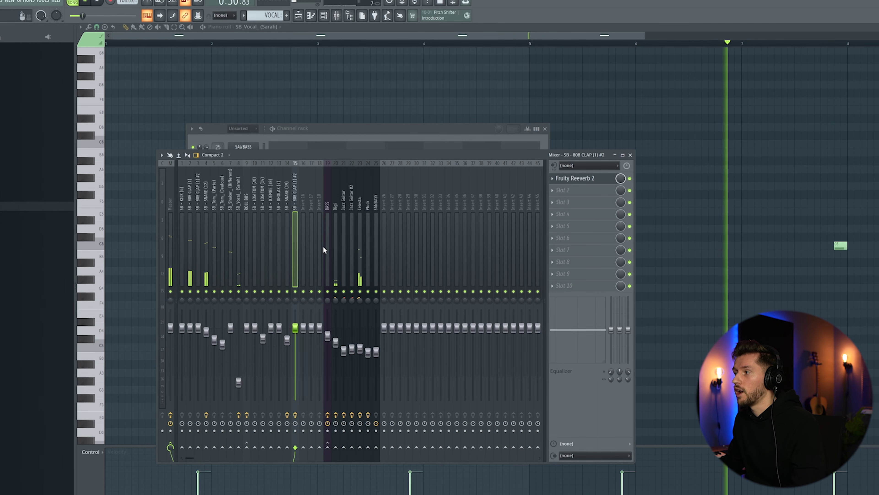
{"action": "left_click", "coordinate": [238, 200]}
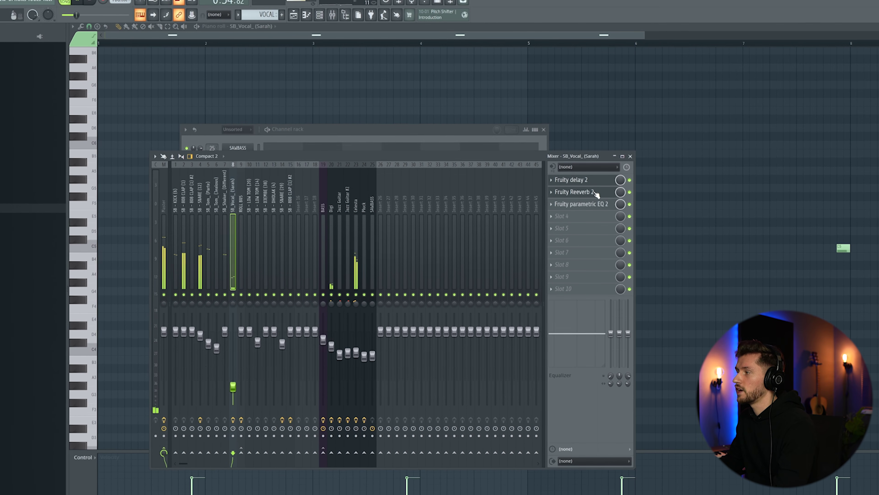
{"action": "left_click", "coordinate": [595, 204]}
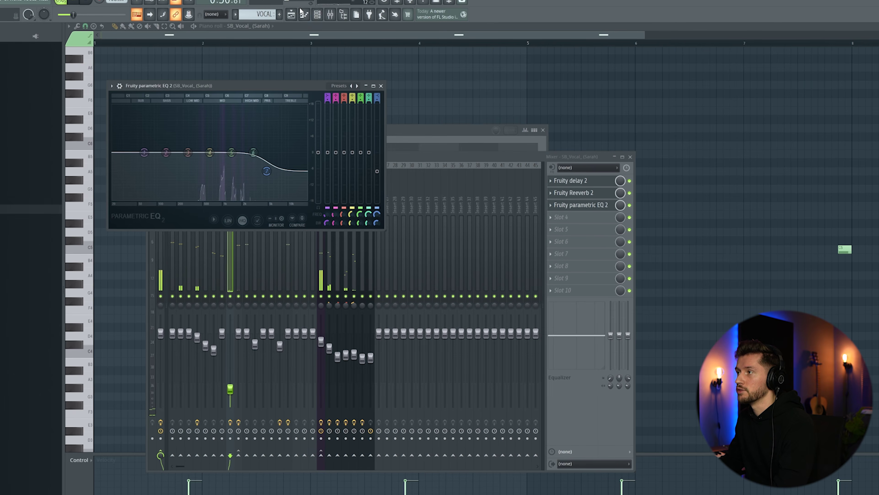
Return to the playlist and follow the playing arrangement through to its end at bar 73.
{"action": "left_click", "coordinate": [292, 14]}
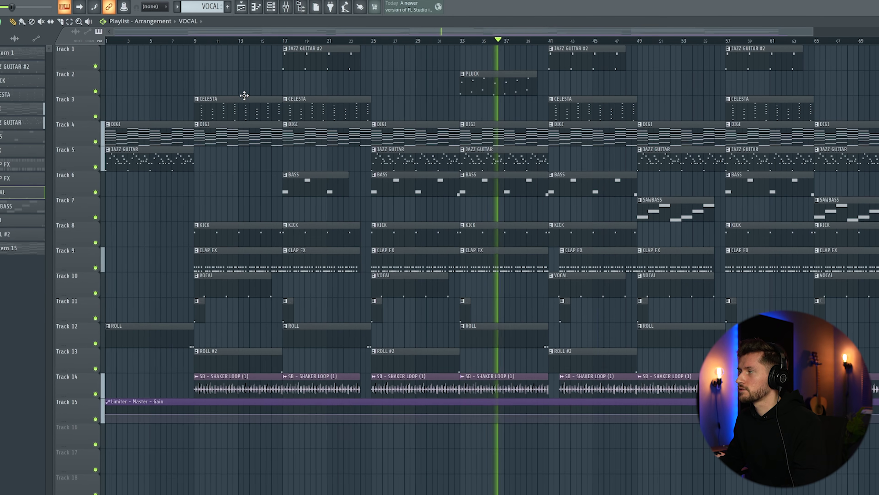
{"action": "left_click_drag", "start_coordinate": [111, 31], "coordinate": [351, 35]}
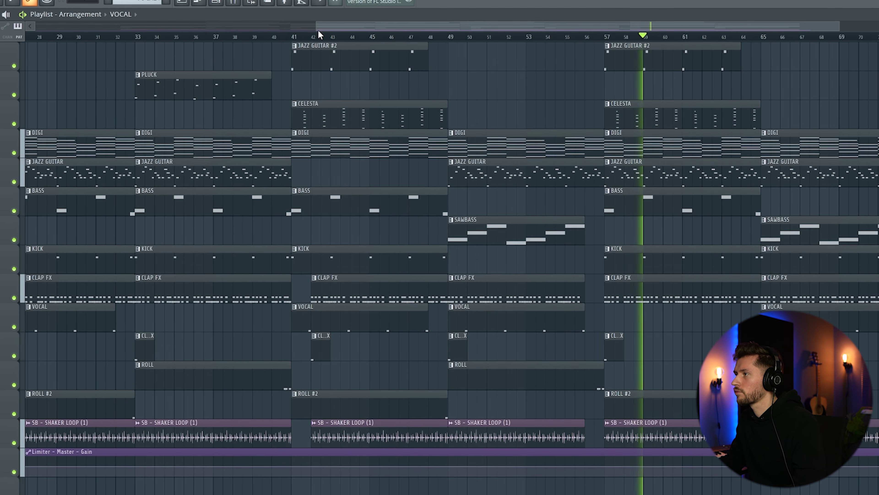
{"action": "left_click_drag", "start_coordinate": [315, 28], "coordinate": [547, 27]}
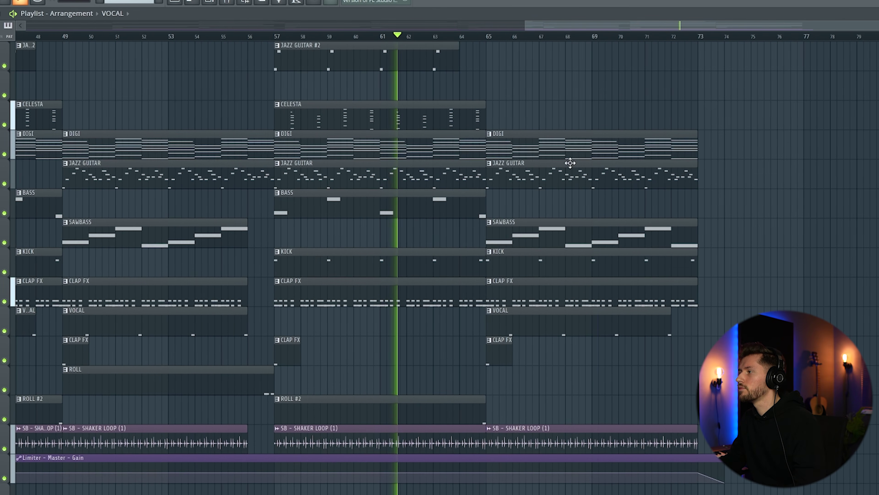